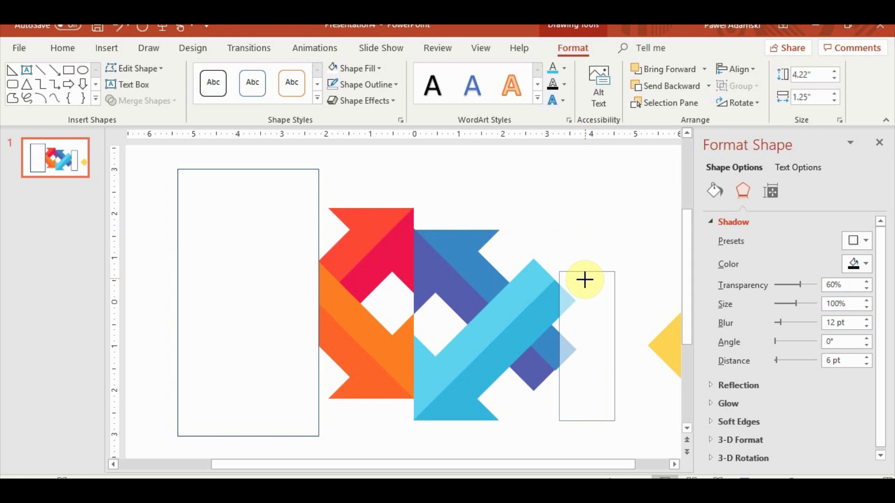
Step: Align the shadowed white strip with the inner edge of the large rectangle beside the red and orange arrows and send it behind that rectangle
{"action": "left_click_drag", "start_coordinate": [593, 309], "coordinate": [305, 298]}
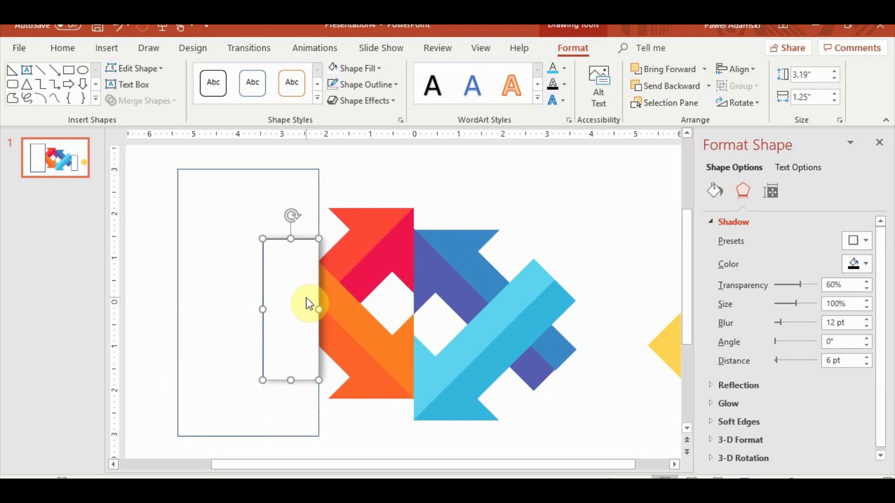
{"action": "left_click", "coordinate": [706, 87]}
{"action": "left_click", "coordinate": [682, 88]}
{"action": "left_click", "coordinate": [618, 167]}
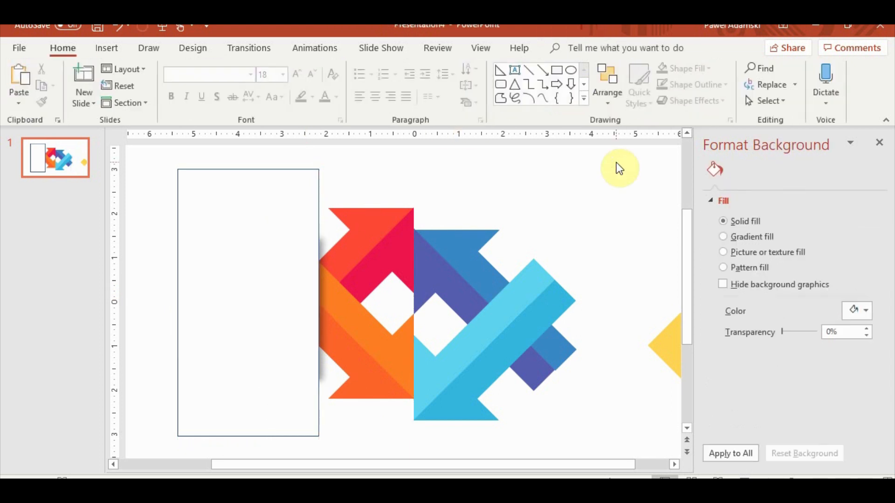
{"action": "left_click", "coordinate": [319, 373]}
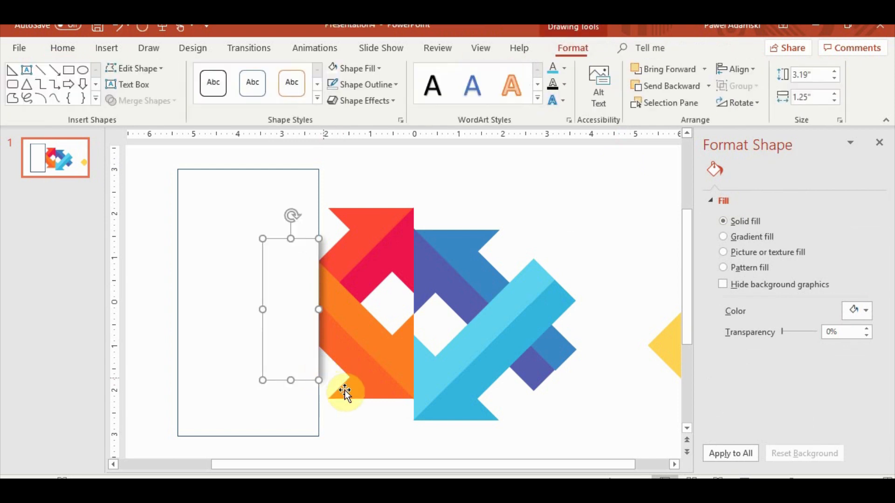
{"action": "left_click", "coordinate": [650, 275]}
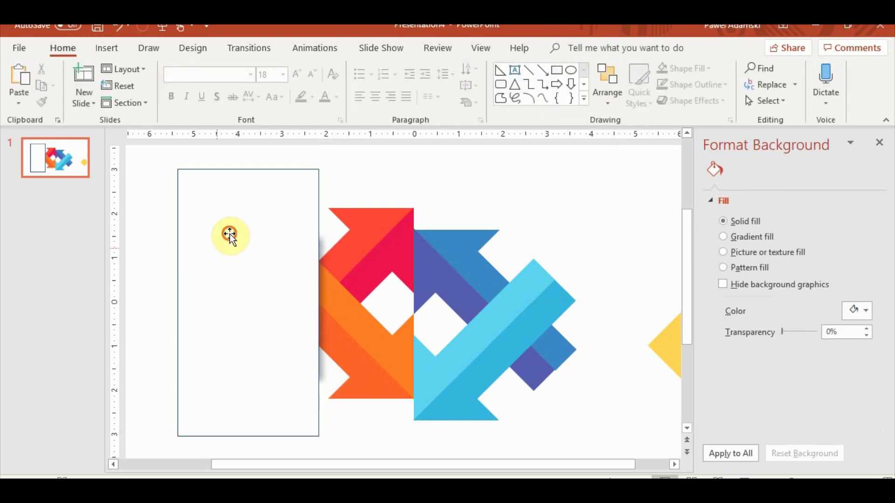
Step: Remove the outline from the large white rectangle beside the red and orange arrows
{"action": "left_click", "coordinate": [229, 233]}
{"action": "left_click", "coordinate": [332, 85]}
{"action": "left_click", "coordinate": [581, 173]}
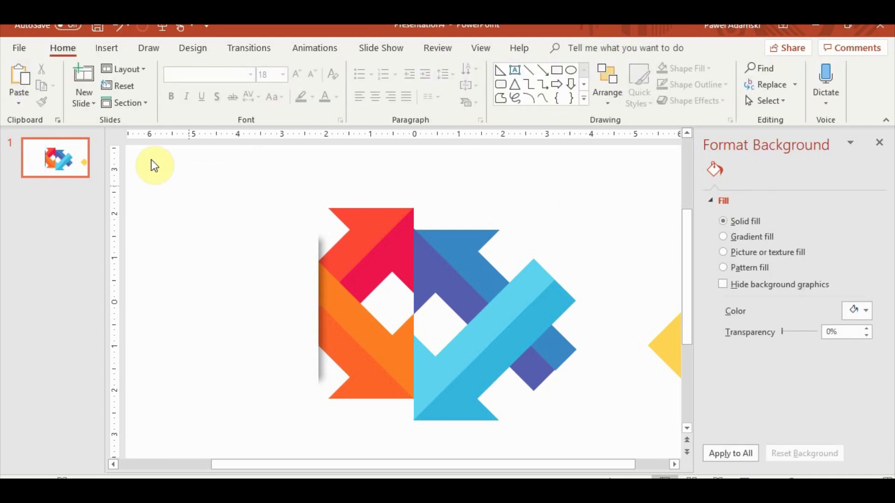
Step: Group the large white mask with its shadow strip, duplicate the group and place the copy over the blue arrows
{"action": "left_click_drag", "start_coordinate": [151, 159], "coordinate": [359, 424]}
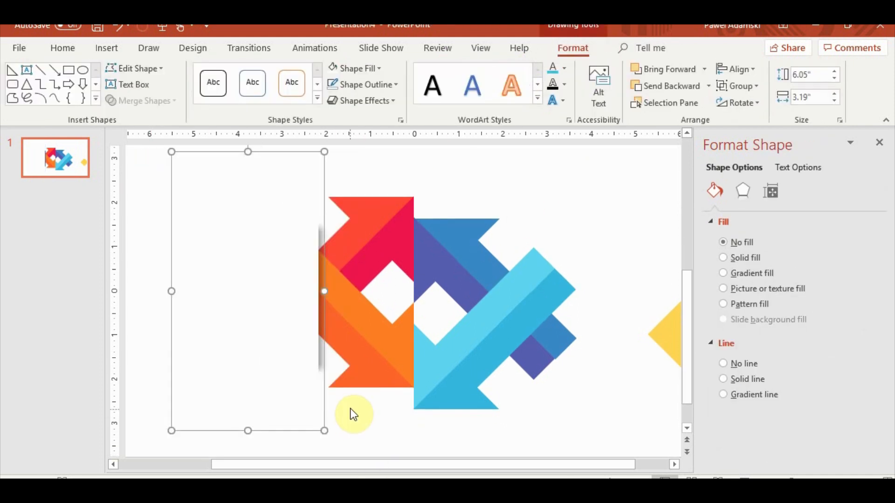
{"action": "key", "text": "ctrl+v"}
{"action": "left_click_drag", "start_coordinate": [258, 250], "coordinate": [527, 256]}
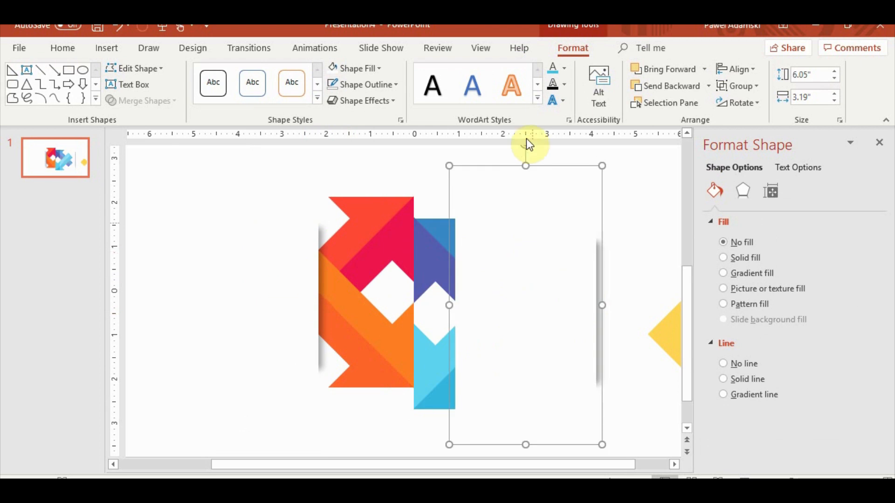
{"action": "left_click_drag", "start_coordinate": [524, 147], "coordinate": [517, 365]}
{"action": "left_click_drag", "start_coordinate": [543, 386], "coordinate": [615, 341]}
{"action": "scroll", "coordinate": [611, 347], "scroll_direction": "down", "scroll_amount": 1}
{"action": "mouse_move", "coordinate": [553, 338]}
{"action": "left_mouse_down"}
{"action": "mouse_move", "coordinate": [513, 342]}
{"action": "mouse_move", "coordinate": [559, 350]}
{"action": "left_mouse_up"}
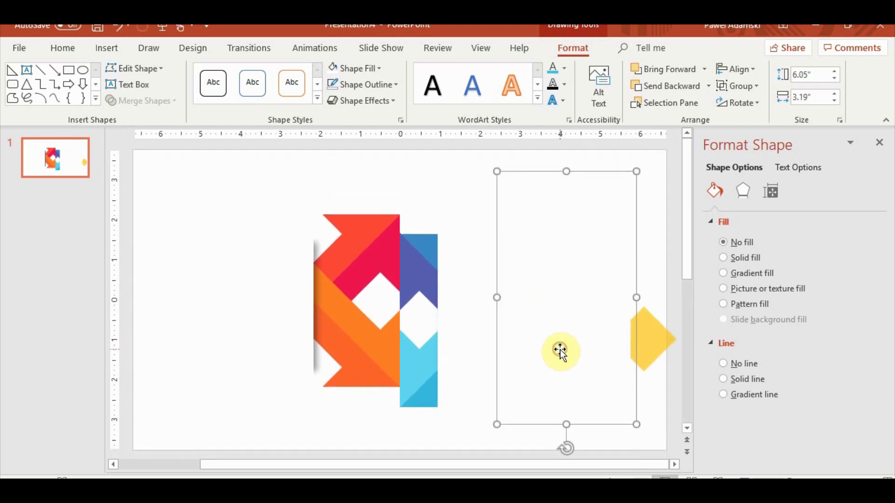
{"action": "key", "text": "ctrl+z"}
{"action": "key", "text": "ctrl+z"}
{"action": "key", "text": "ctrl+z"}
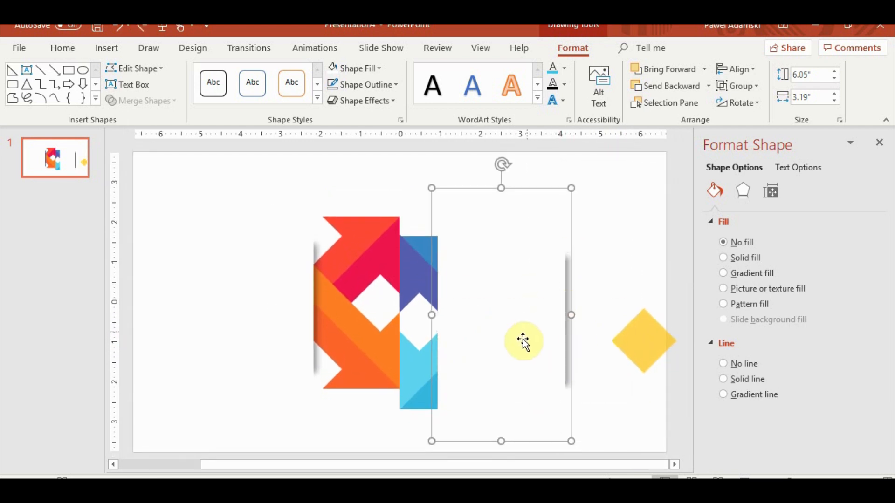
Step: Rotate the copied mask group 180 degrees over the blue arrows
{"action": "left_click_drag", "start_coordinate": [501, 163], "coordinate": [499, 359]}
{"action": "left_click", "coordinate": [604, 271]}
{"action": "key", "text": "ctrl+z"}
{"action": "key", "text": "ctrl+z"}
{"action": "key", "text": "ctrl+z"}
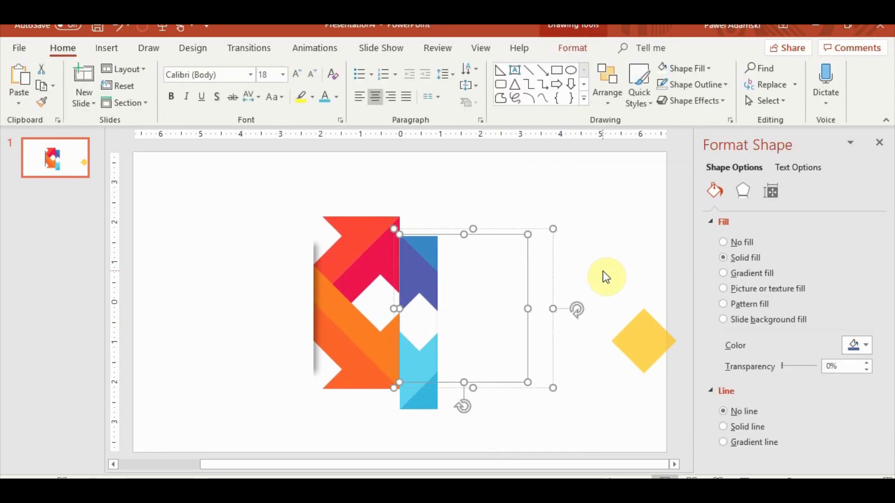
{"action": "key", "text": "ctrl+z"}
{"action": "key", "text": "ctrl+z"}
{"action": "key", "text": "ctrl+z"}
{"action": "key", "text": "ctrl+z"}
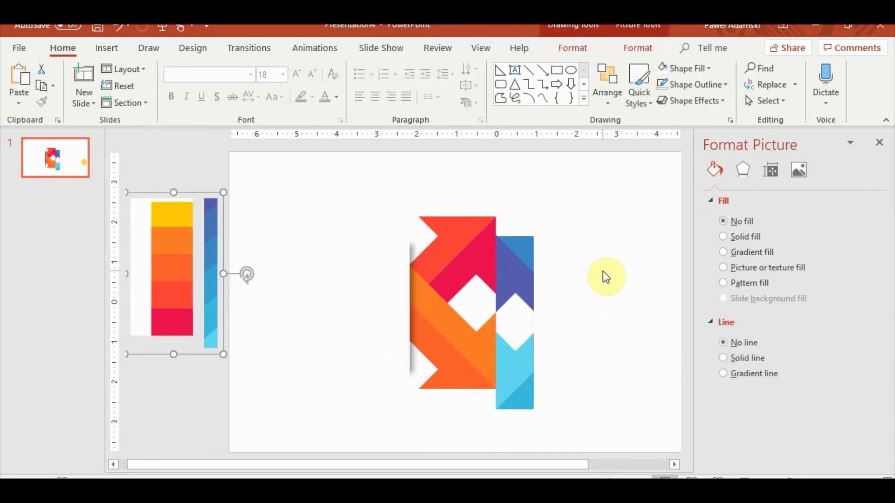
{"action": "key", "text": "ctrl+z"}
{"action": "key", "text": "ctrl+z"}
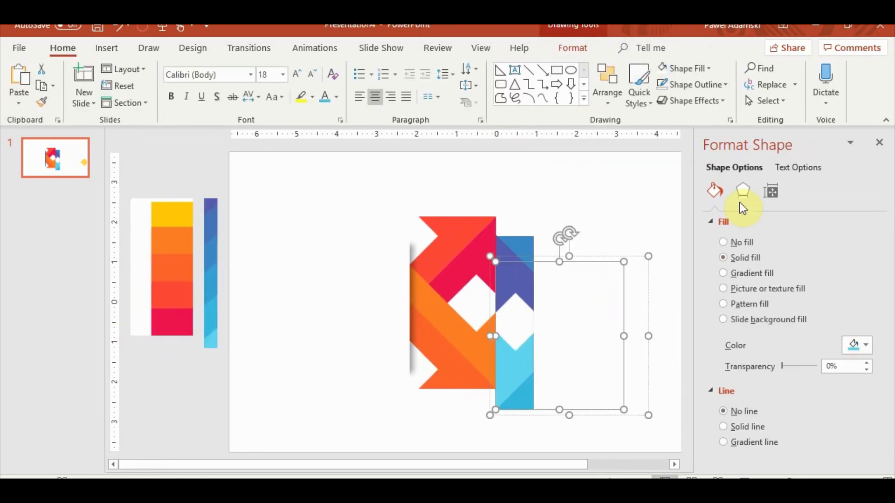
{"action": "left_click", "coordinate": [742, 192]}
{"action": "key", "text": "ctrl+z"}
{"action": "key", "text": "ctrl+z"}
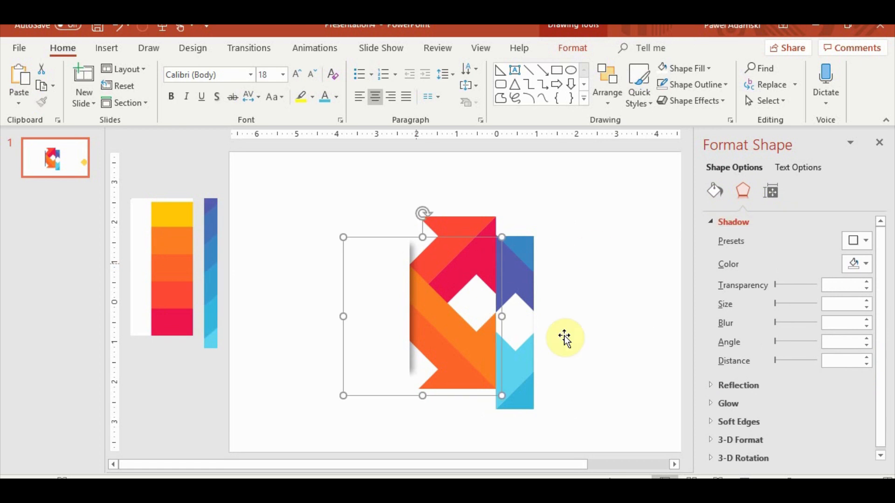
Step: Ungroup the rotated copy and shift its large white mask outward to the tips of the blue arrows
{"action": "right_click", "coordinate": [596, 336]}
{"action": "mouse_move", "coordinate": [671, 186]}
{"action": "left_click", "coordinate": [729, 220]}
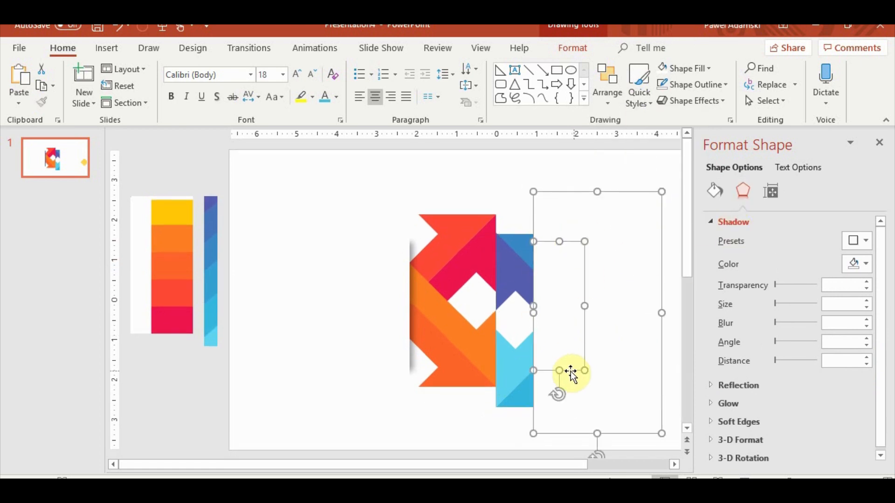
{"action": "left_click_drag", "start_coordinate": [571, 370], "coordinate": [590, 383]}
{"action": "left_click", "coordinate": [587, 168]}
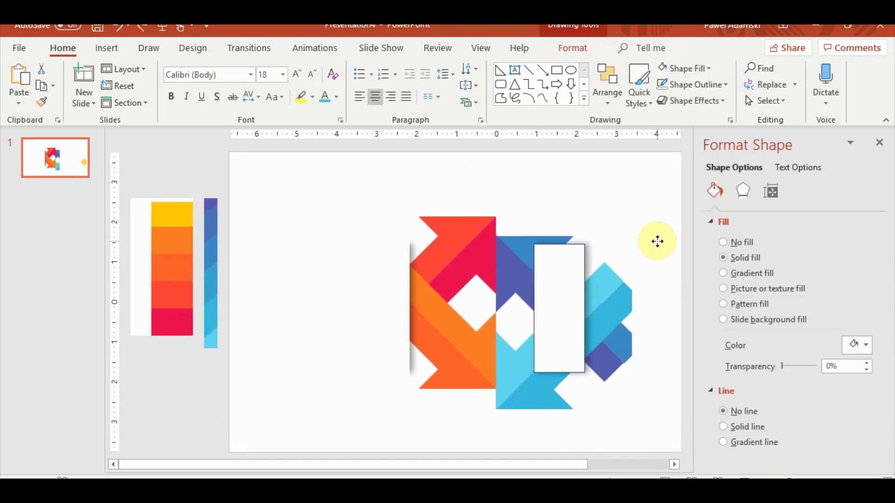
{"action": "left_click_drag", "start_coordinate": [657, 242], "coordinate": [625, 241]}
Step: Rotate the small white strip back 180 degrees and move it above the blue arrows
{"action": "left_click", "coordinate": [569, 285]}
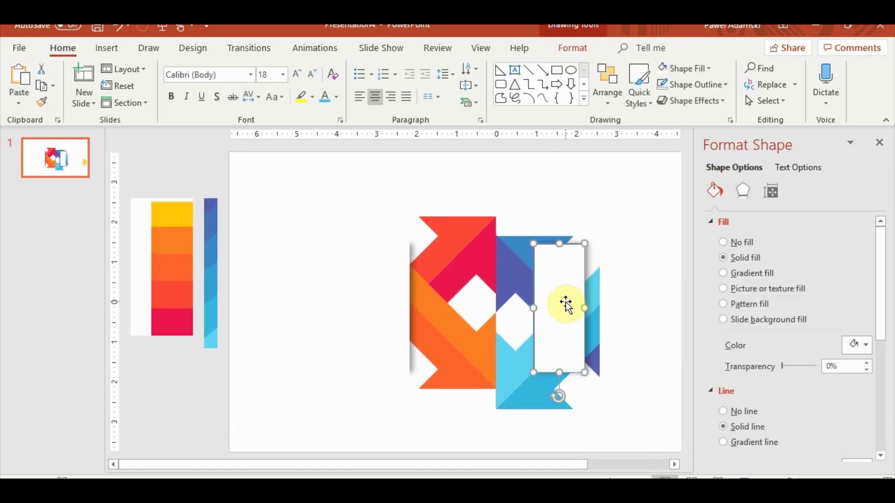
{"action": "left_click_drag", "start_coordinate": [558, 398], "coordinate": [560, 261]}
{"action": "left_click_drag", "start_coordinate": [565, 314], "coordinate": [551, 239]}
Step: Apply a shadow preset to the small strip that casts the shadow toward its left side
{"action": "left_click", "coordinate": [743, 191]}
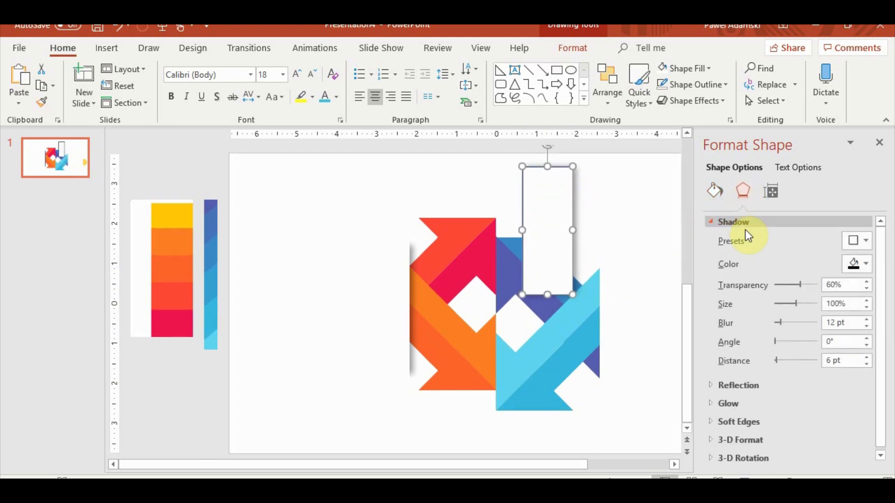
{"action": "left_click", "coordinate": [863, 245]}
{"action": "left_click", "coordinate": [866, 337]}
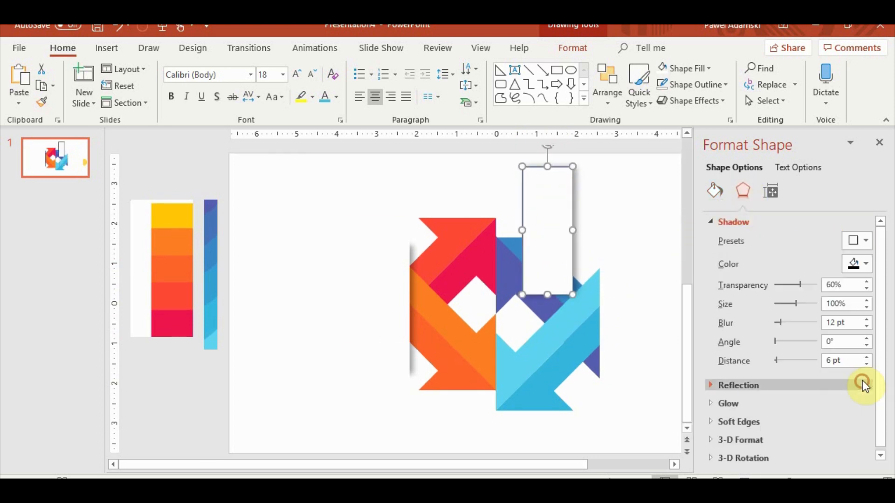
{"action": "left_click", "coordinate": [621, 208]}
Step: Move the shadowed strip behind the large mask beside the blue arrows and align the left edges of both shapes
{"action": "left_click", "coordinate": [554, 233]}
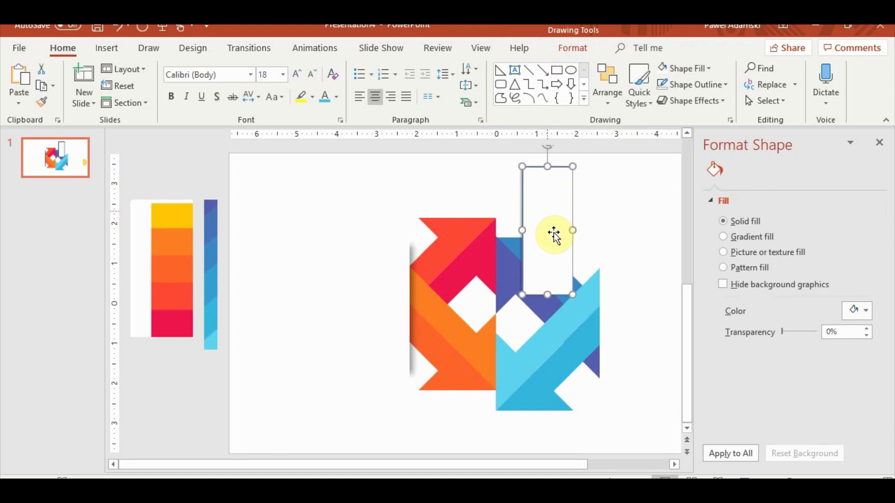
{"action": "left_click_drag", "start_coordinate": [586, 231], "coordinate": [619, 310]}
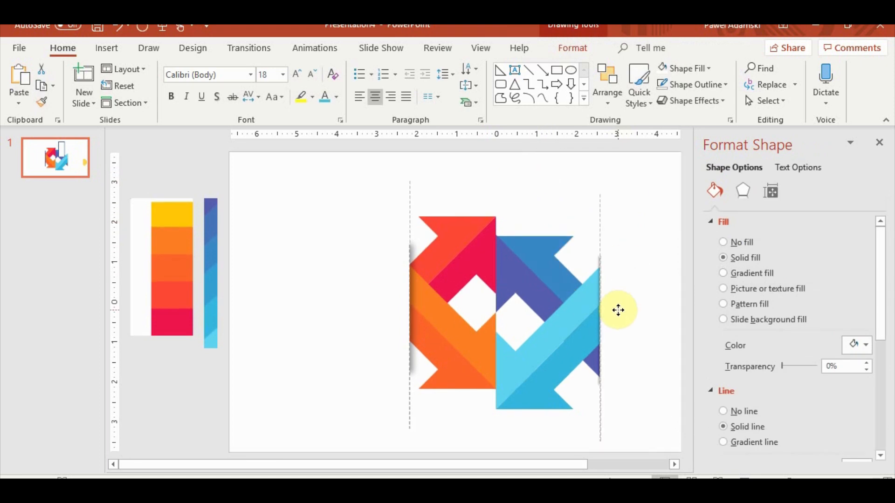
{"action": "left_click", "coordinate": [645, 416]}
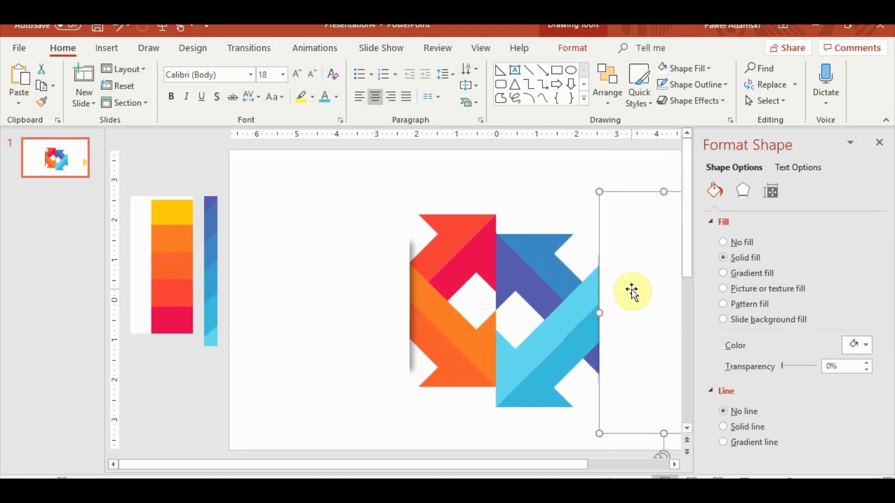
{"action": "left_click_drag", "start_coordinate": [631, 289], "coordinate": [625, 287]}
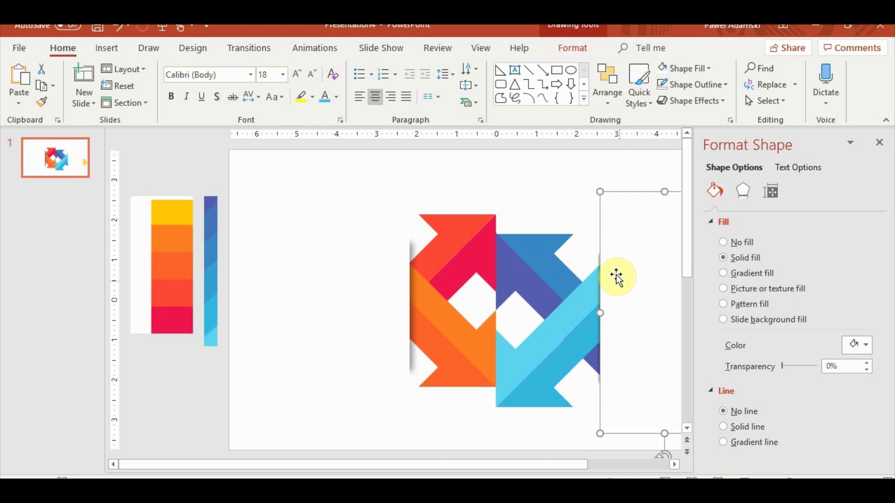
{"action": "left_click", "coordinate": [594, 206]}
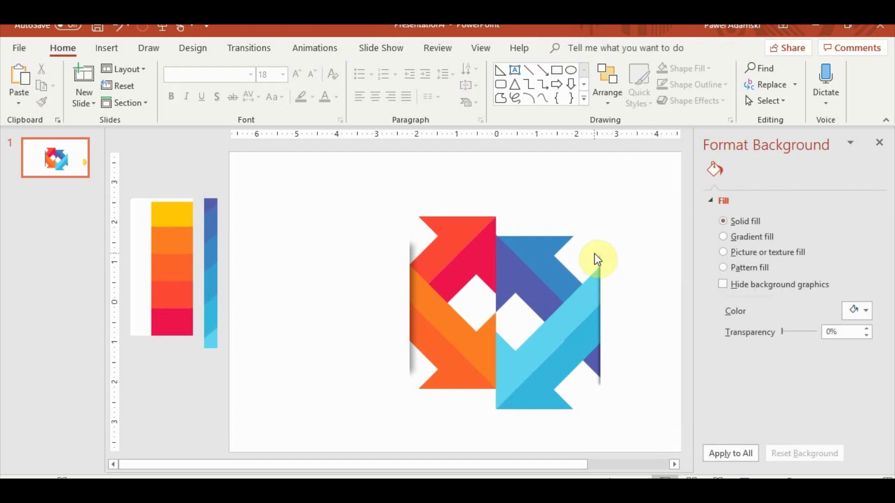
Step: Group the strip with the large mask beside the blue arrows and shift the group inward to hide the arrow tips
{"action": "left_click_drag", "start_coordinate": [534, 157], "coordinate": [682, 436]}
{"action": "left_click", "coordinate": [647, 231], "text": "ctrl"}
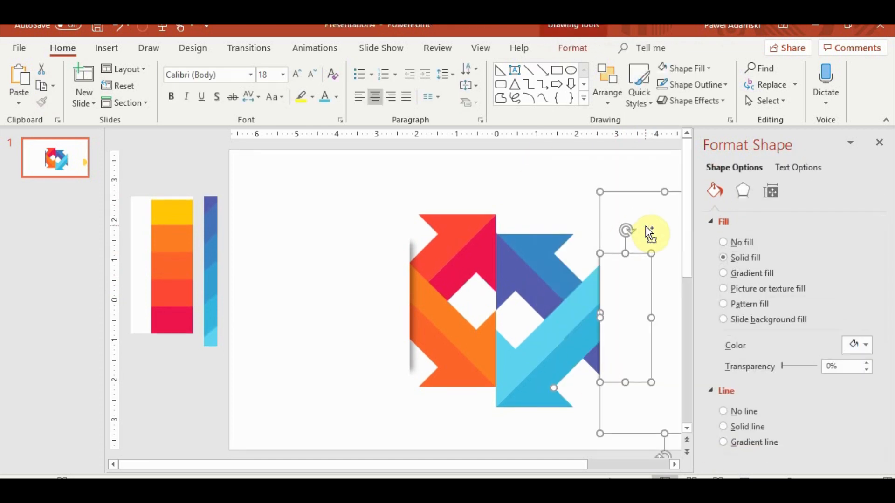
{"action": "key", "text": "ctrl+g"}
{"action": "left_click_drag", "start_coordinate": [655, 298], "coordinate": [637, 284]}
{"action": "left_click", "coordinate": [280, 300]}
{"action": "left_click", "coordinate": [537, 158]}
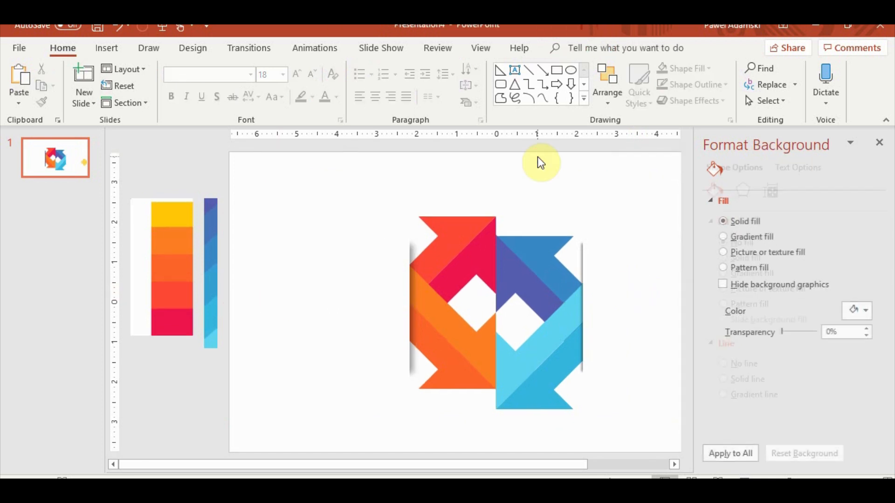
Step: Widen the large mask beside the red and orange arrows outward toward the left edge of the slide
{"action": "scroll", "coordinate": [613, 343], "scroll_direction": "down", "scroll_amount": 1, "text": "ctrl"}
{"action": "scroll", "coordinate": [571, 351], "scroll_direction": "up", "scroll_amount": 3, "text": "ctrl"}
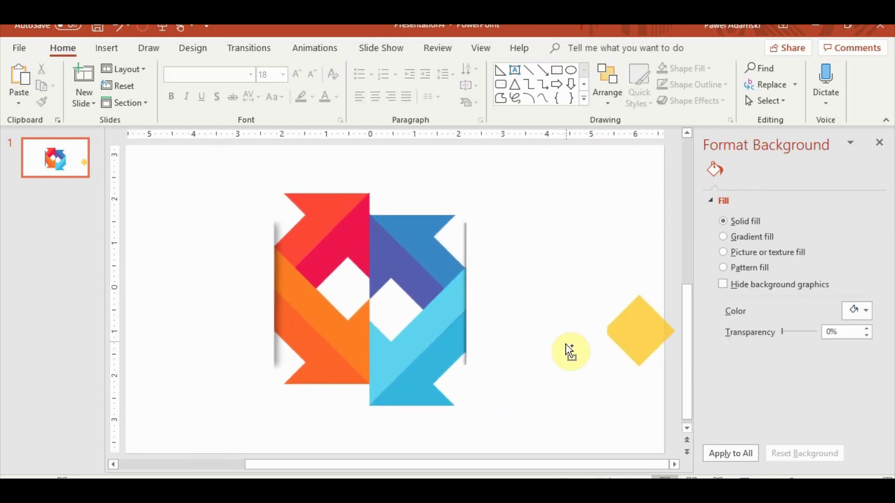
{"action": "left_click", "coordinate": [242, 298]}
{"action": "scroll", "coordinate": [254, 308], "scroll_direction": "down", "scroll_amount": 1, "text": "ctrl"}
{"action": "left_click", "coordinate": [351, 321]}
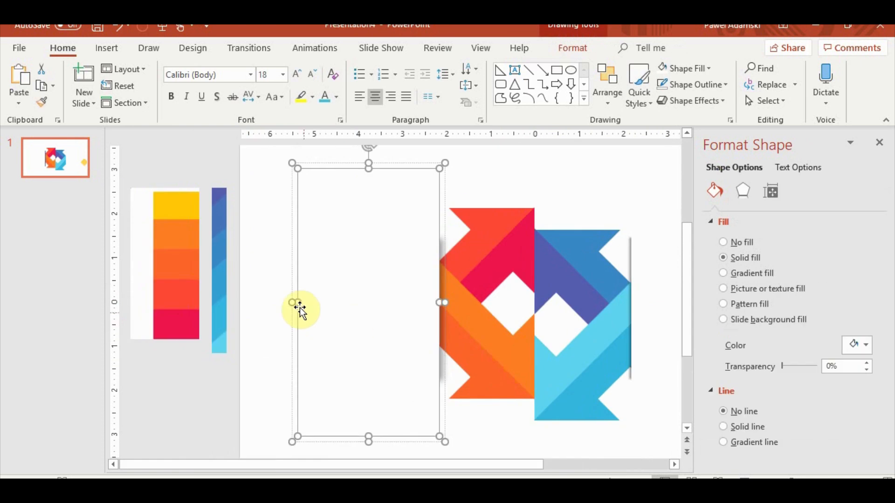
{"action": "left_click_drag", "start_coordinate": [298, 303], "coordinate": [249, 299]}
Step: Widen the mask beside the blue arrows toward the slide's right edge and delete the leftover yellow diamond there
{"action": "left_click_drag", "start_coordinate": [449, 464], "coordinate": [550, 464]}
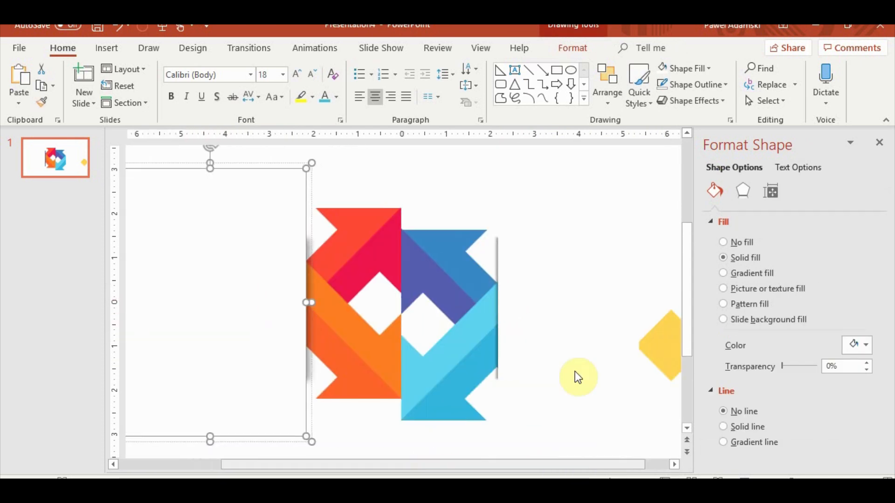
{"action": "left_click", "coordinate": [559, 313]}
{"action": "left_click_drag", "start_coordinate": [639, 302], "coordinate": [718, 311]}
{"action": "left_click_drag", "start_coordinate": [511, 464], "coordinate": [550, 474]}
{"action": "left_click_drag", "start_coordinate": [668, 302], "coordinate": [639, 300]}
{"action": "left_click", "coordinate": [671, 349]}
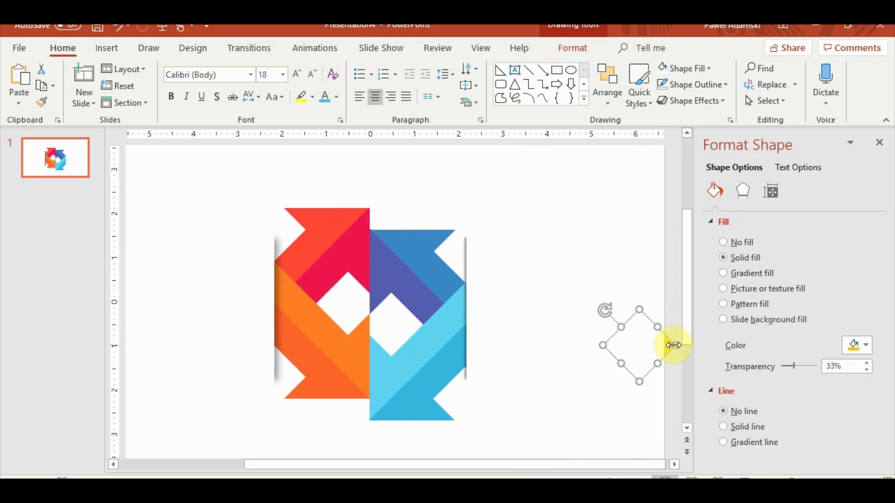
{"action": "left_click", "coordinate": [507, 343]}
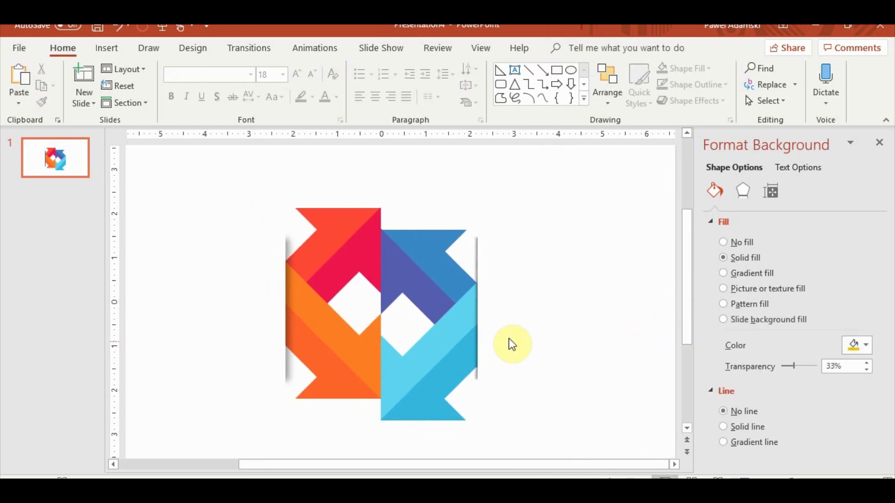
Step: Give the red arrow a Fly In entrance animation coming From Bottom-Left
{"action": "left_click", "coordinate": [344, 271]}
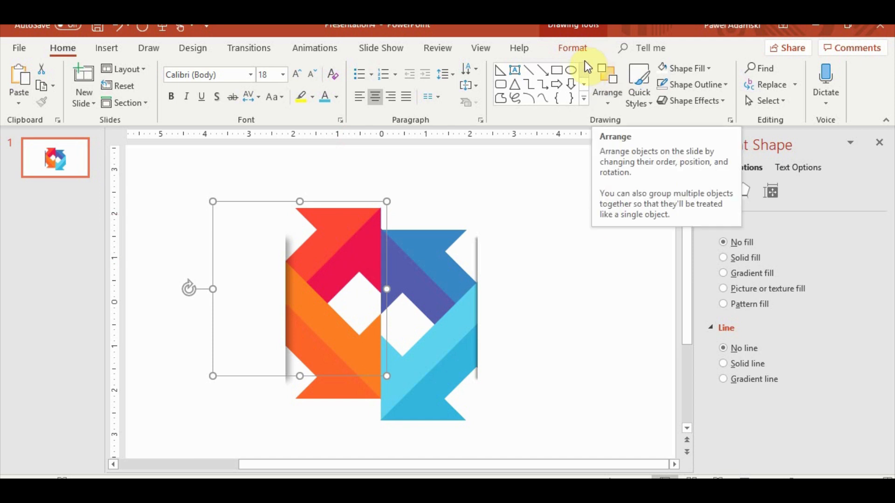
{"action": "left_click", "coordinate": [572, 48]}
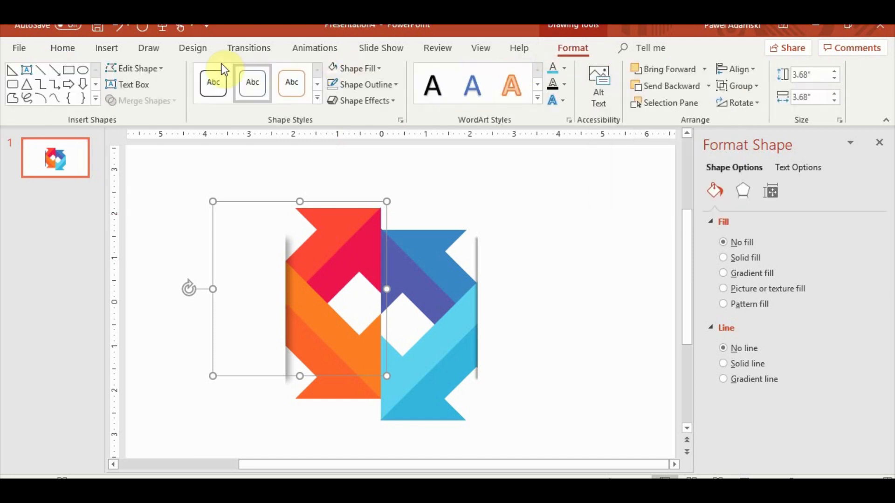
{"action": "left_click", "coordinate": [342, 52]}
{"action": "left_click", "coordinate": [238, 81]}
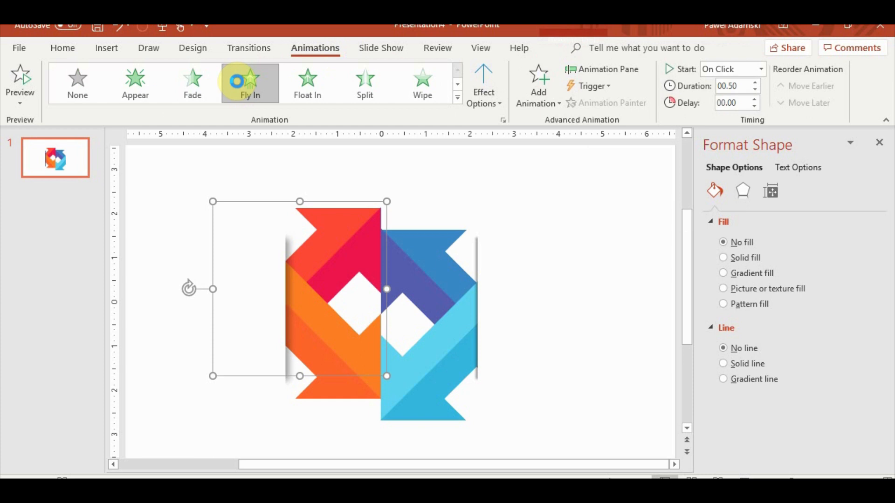
{"action": "left_click", "coordinate": [489, 100]}
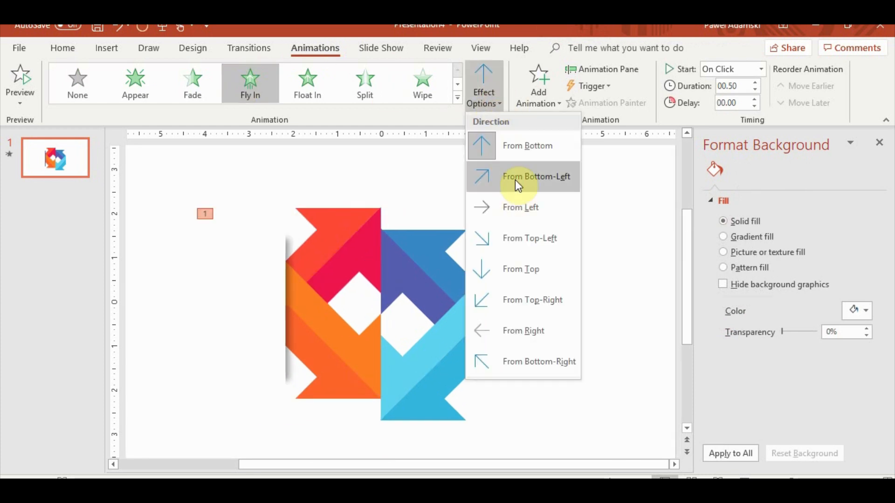
{"action": "left_click", "coordinate": [467, 180]}
{"action": "scroll", "coordinate": [606, 289], "scroll_direction": "down", "scroll_amount": 4}
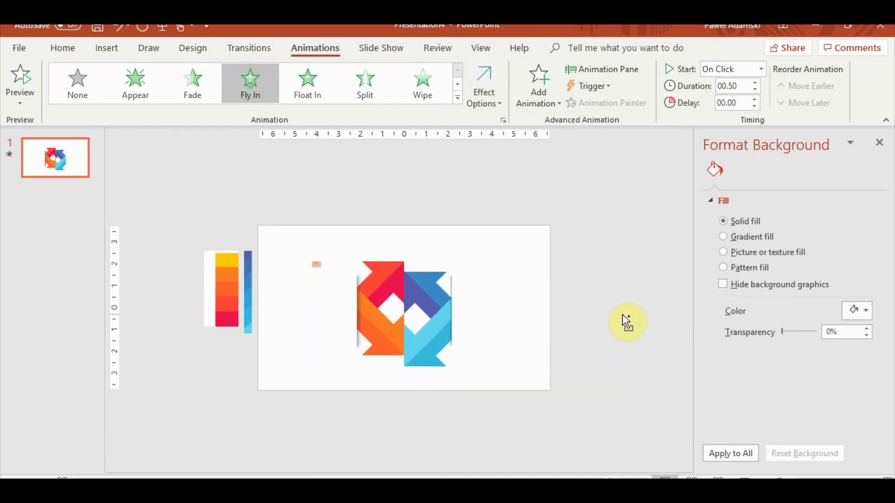
Step: Lengthen the red arrow's Fly In animation to 0.80 seconds and preview it in the slide show
{"action": "left_click", "coordinate": [20, 79]}
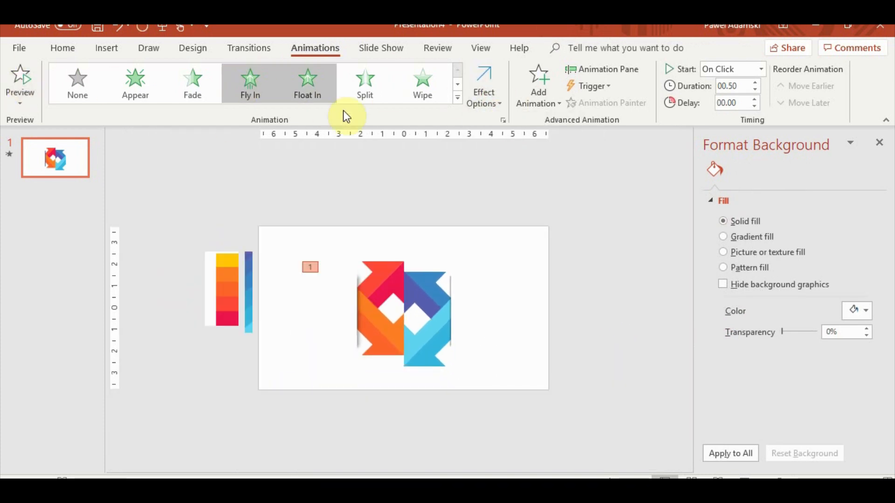
{"action": "scroll", "coordinate": [410, 194], "scroll_direction": "up", "scroll_amount": 4}
{"action": "left_click", "coordinate": [370, 216]}
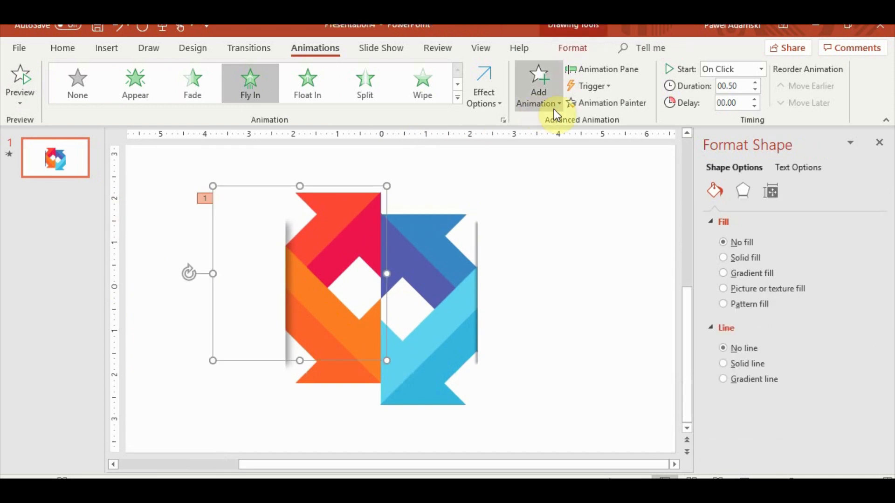
{"action": "left_click", "coordinate": [601, 69]}
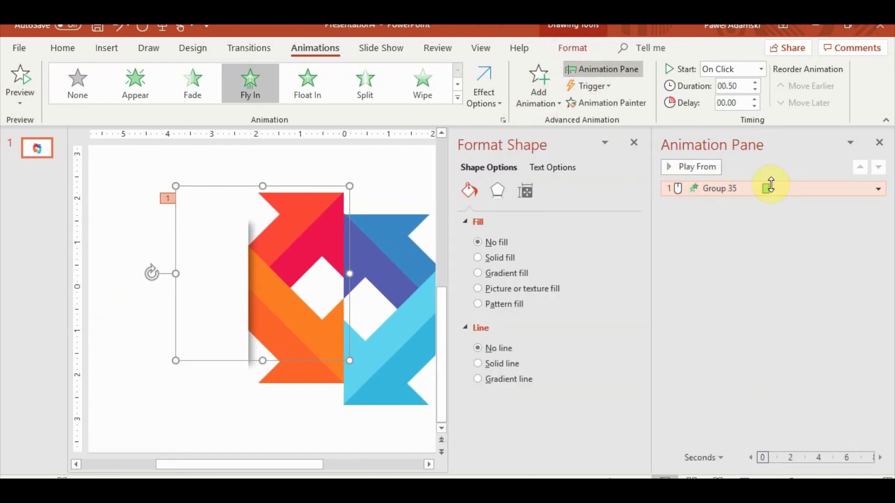
{"action": "left_click_drag", "start_coordinate": [769, 188], "coordinate": [773, 188]}
{"action": "left_click", "coordinate": [705, 169]}
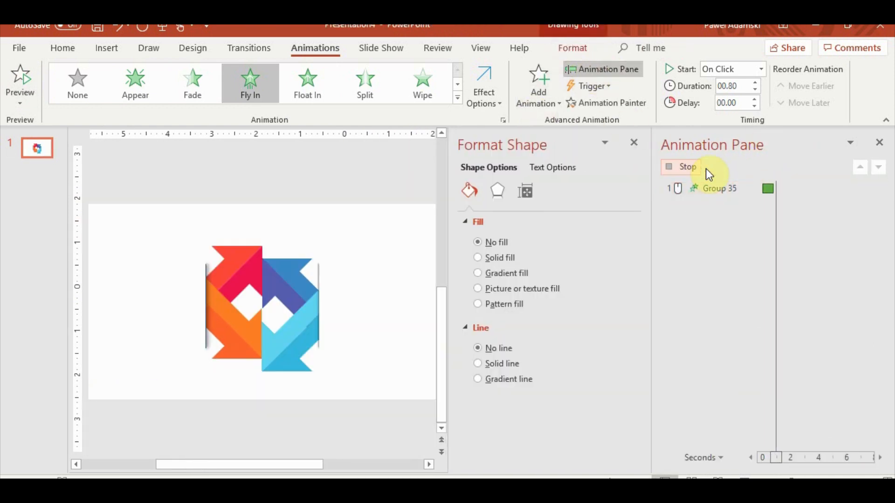
{"action": "left_click", "coordinate": [744, 478]}
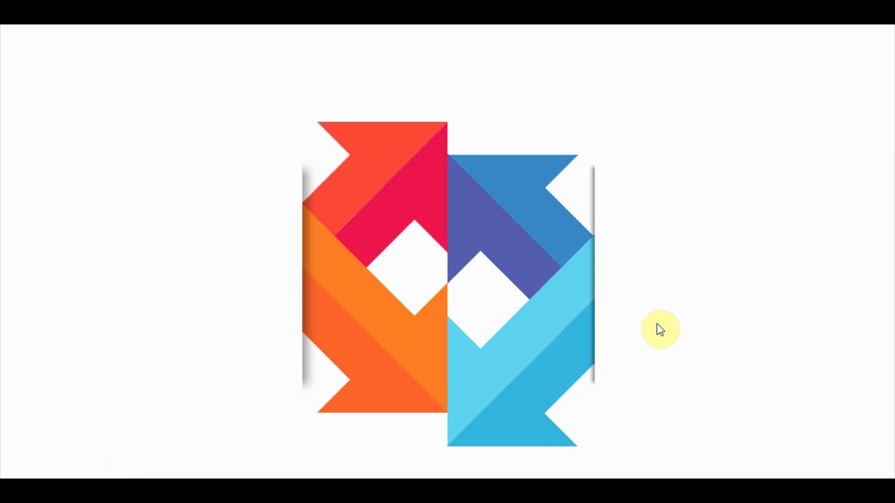
{"action": "key", "text": "Escape"}
Step: Add a bounce end of 0.5 sec to the red arrow's Fly In effect
{"action": "right_click", "coordinate": [721, 188]}
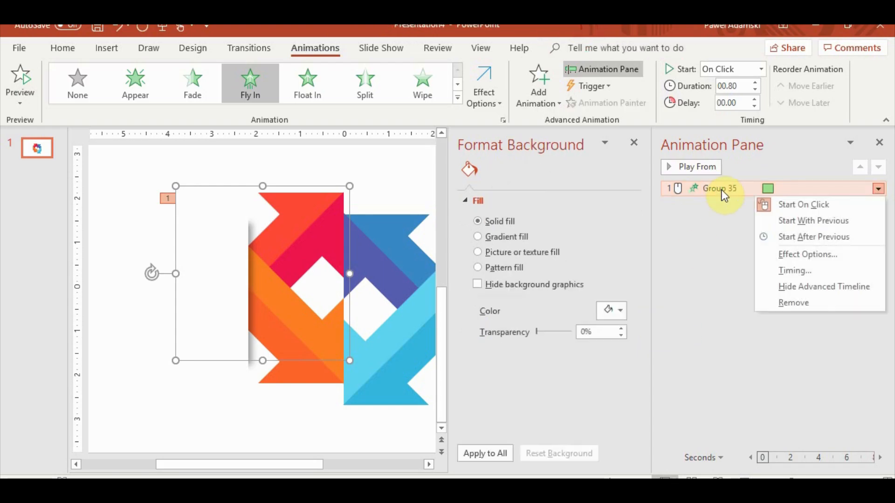
{"action": "left_click", "coordinate": [812, 254]}
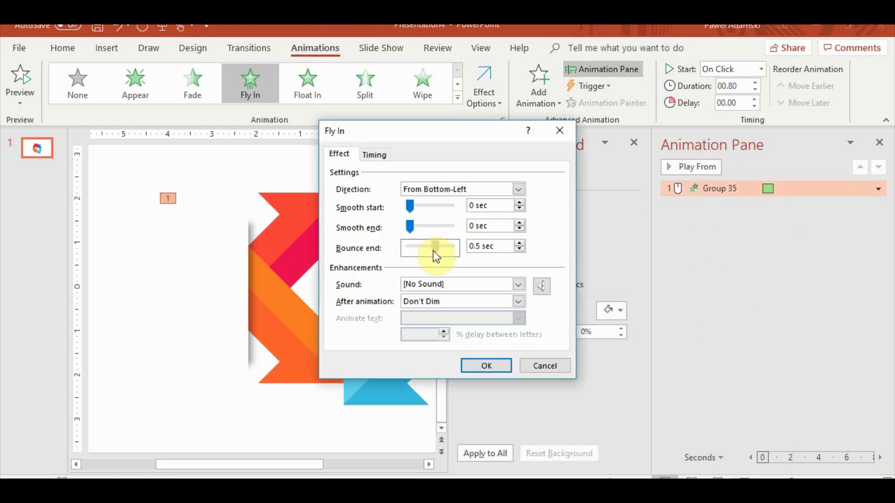
{"action": "left_click", "coordinate": [432, 250]}
{"action": "left_click", "coordinate": [487, 364]}
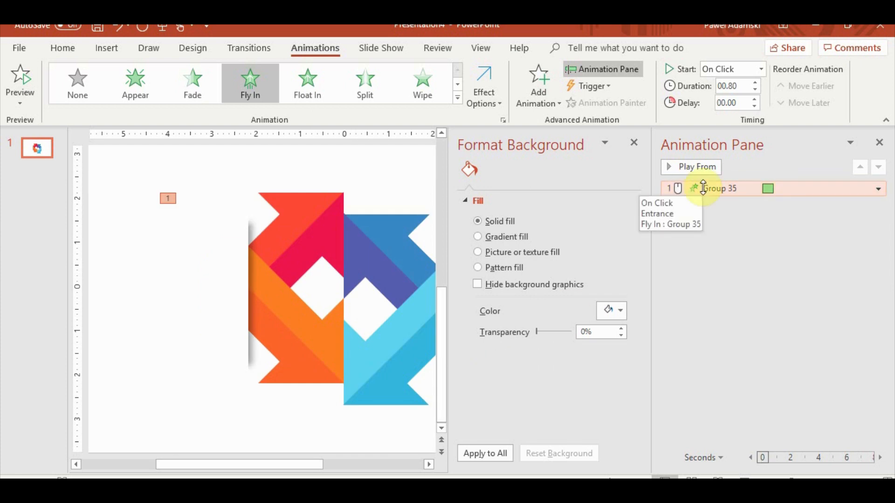
Step: Copy the red arrow's animation onto the upper blue arrow with Animation Painter and set its direction to From Bottom-Right
{"action": "left_click", "coordinate": [325, 228]}
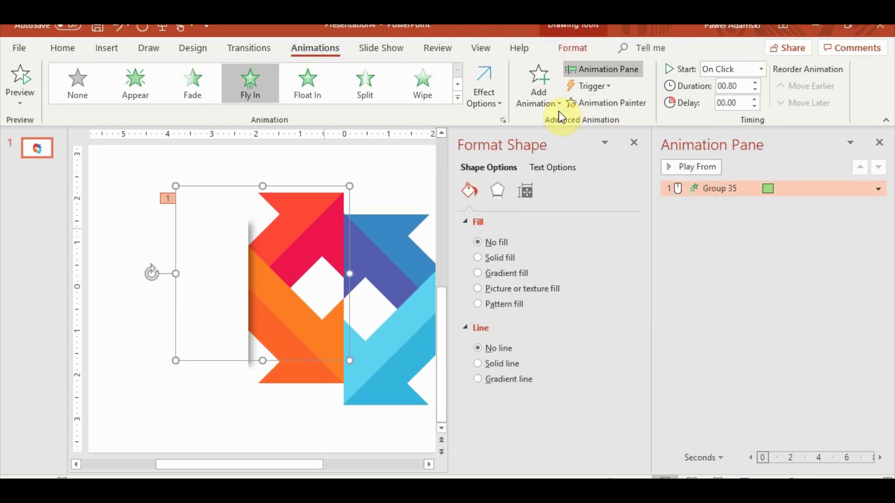
{"action": "left_click", "coordinate": [606, 103]}
{"action": "left_click", "coordinate": [392, 256]}
{"action": "left_click", "coordinate": [495, 101]}
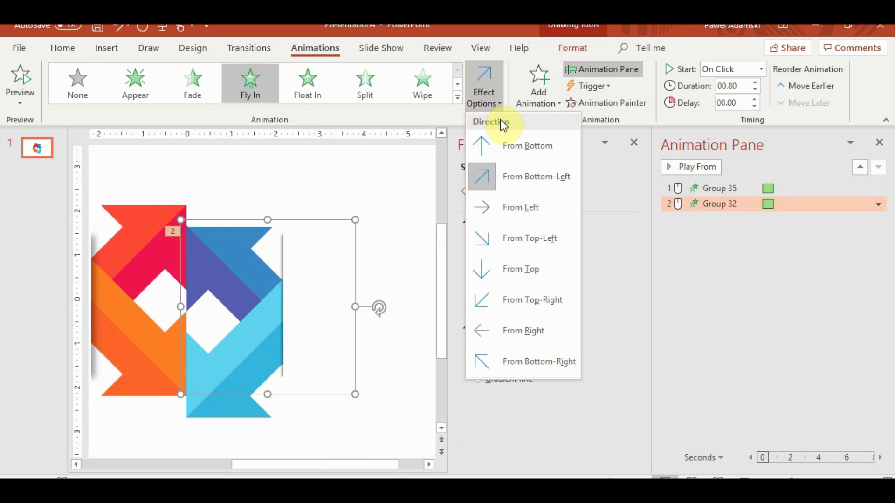
{"action": "left_click", "coordinate": [535, 355]}
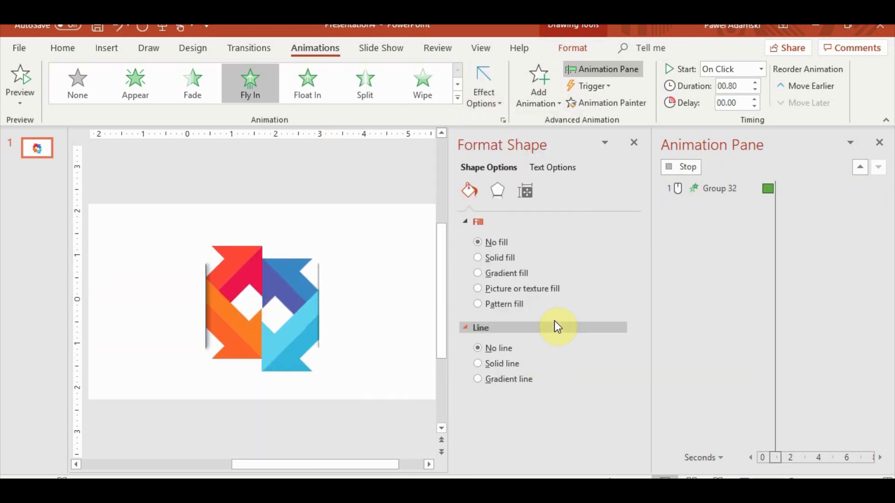
Step: Make the upper blue arrow's animation start with previous after a 0.10 second delay, and play both arrow animations
{"action": "right_click", "coordinate": [774, 209]}
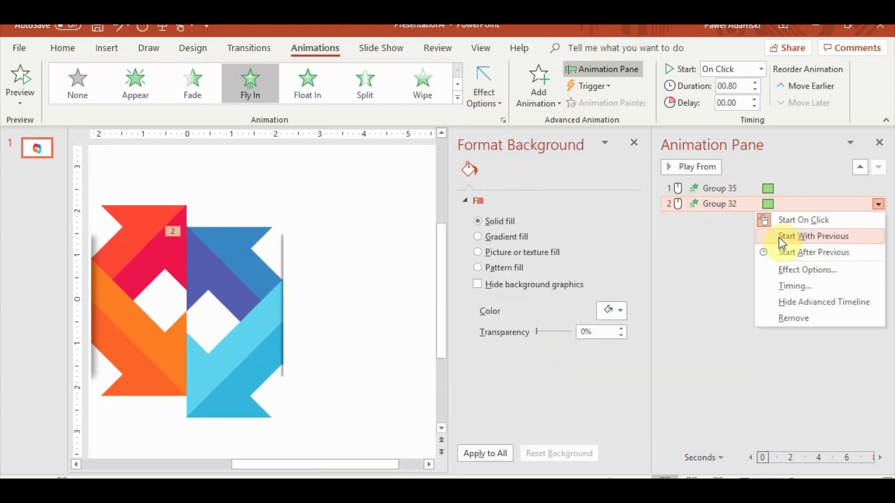
{"action": "left_click", "coordinate": [782, 234]}
{"action": "double_click", "coordinate": [738, 102]}
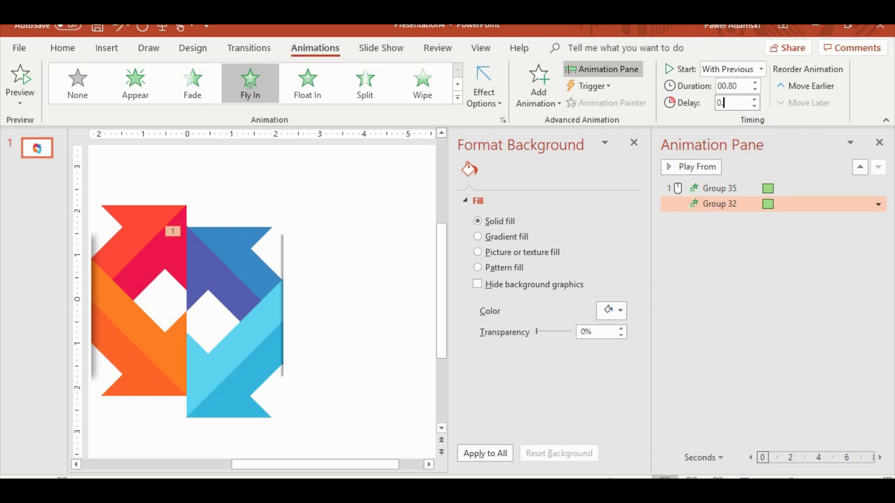
{"action": "type", "text": "00.10"}
{"action": "left_click", "coordinate": [705, 189]}
{"action": "left_click", "coordinate": [708, 166]}
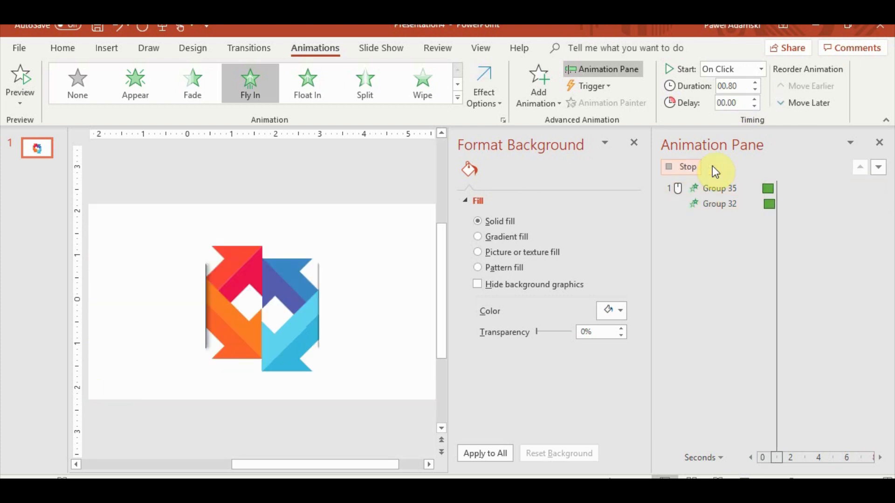
{"action": "left_click", "coordinate": [704, 188]}
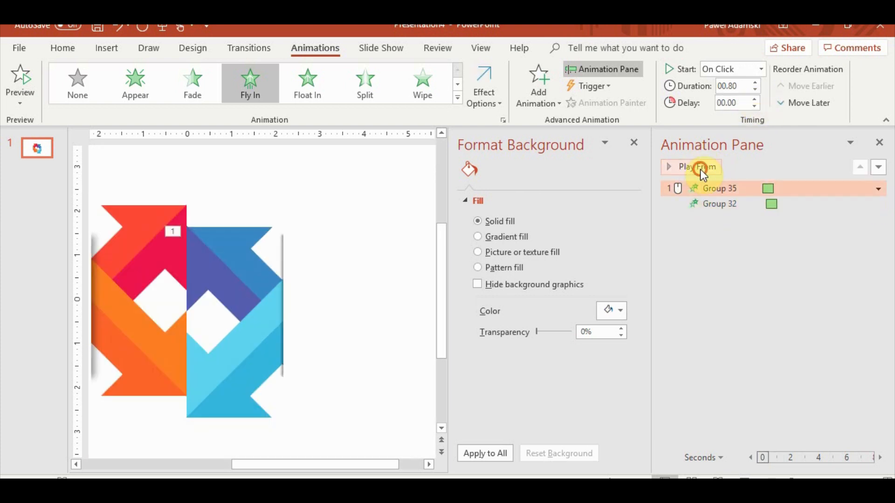
{"action": "left_click", "coordinate": [700, 167]}
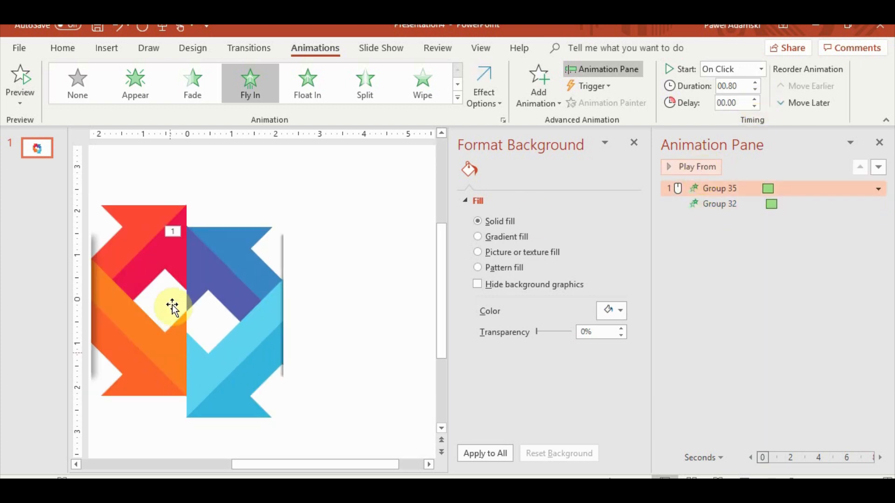
Step: Copy the red arrow's animation onto the orange arrow with Animation Painter and set its direction to From Top-Left
{"action": "left_click", "coordinate": [143, 269]}
{"action": "left_click_drag", "start_coordinate": [391, 464], "coordinate": [363, 465]}
{"action": "left_click", "coordinate": [605, 103]}
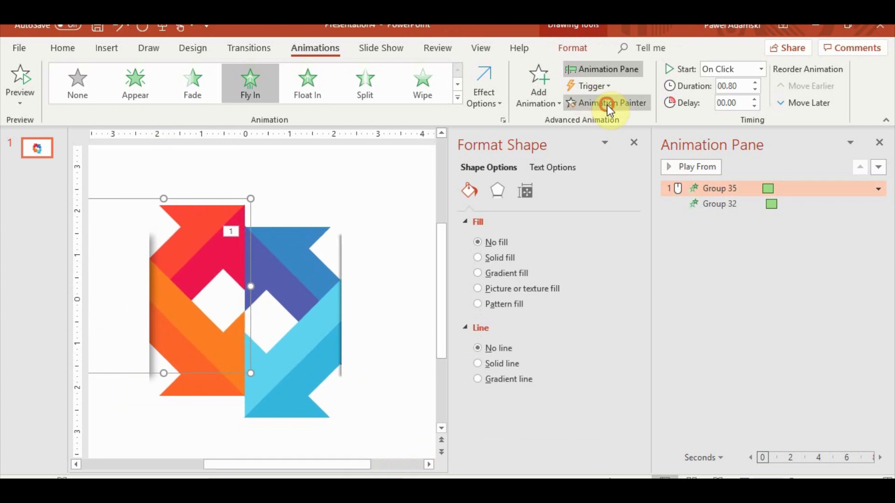
{"action": "left_click", "coordinate": [298, 330]}
{"action": "left_click", "coordinate": [487, 95]}
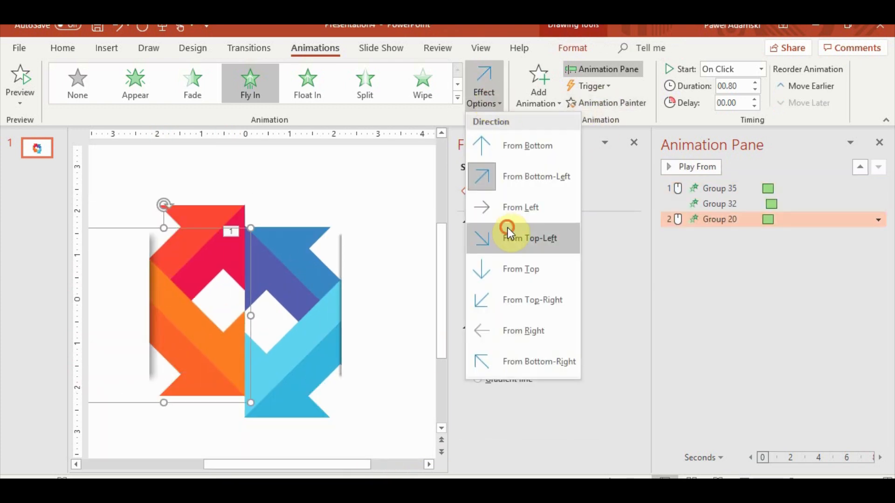
{"action": "left_click", "coordinate": [508, 233]}
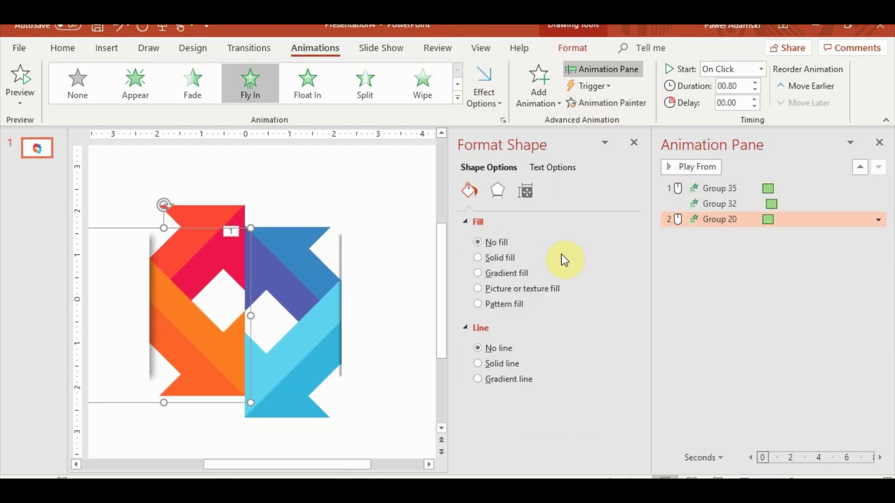
Step: Make the orange arrow's animation start with previous after a 0.50 second delay
{"action": "right_click", "coordinate": [754, 224]}
{"action": "left_click", "coordinate": [802, 251]}
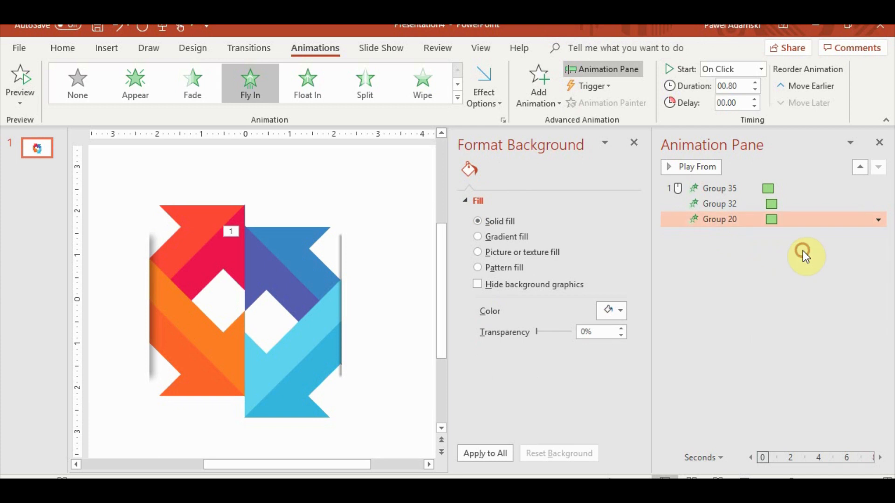
{"action": "left_click", "coordinate": [753, 99]}
Step: Copy the orange arrow's animation onto the light blue arrow, with a 0.75 second delay and the direction From Top-Right
{"action": "left_click", "coordinate": [206, 337]}
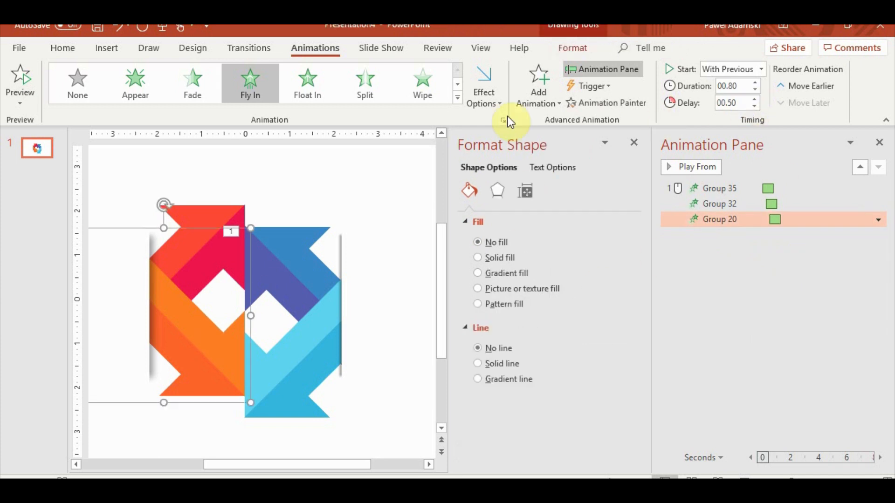
{"action": "left_click", "coordinate": [606, 102]}
{"action": "left_click", "coordinate": [272, 393]}
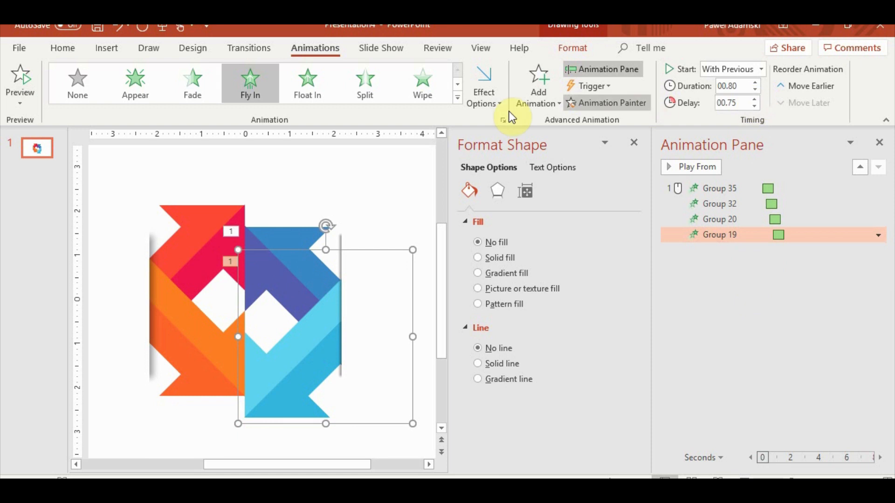
{"action": "left_click", "coordinate": [485, 96]}
{"action": "left_click", "coordinate": [491, 301]}
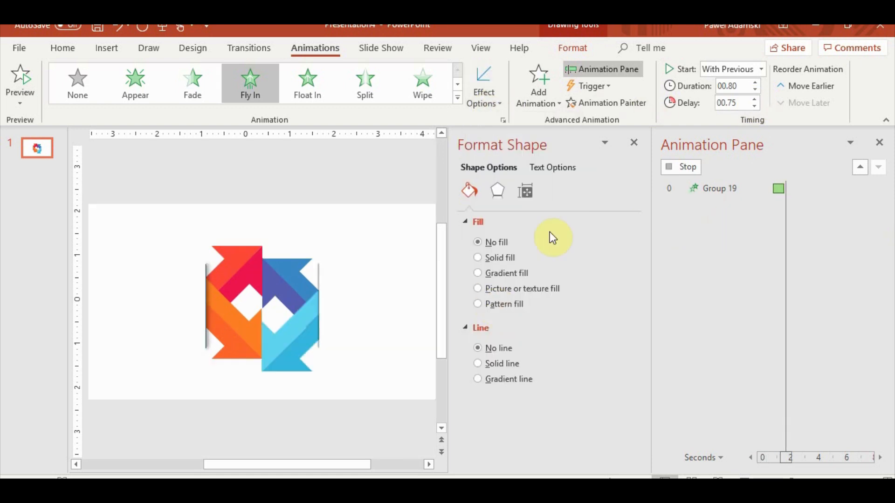
Step: Stretch the white mask beside the blue arrows vertically to reach the slide's top and bottom edges
{"action": "left_click", "coordinate": [373, 243]}
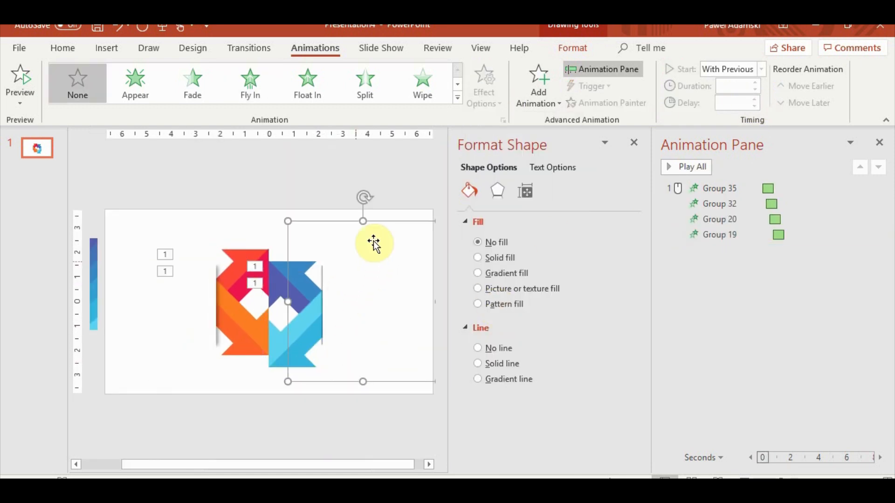
{"action": "left_click", "coordinate": [383, 224]}
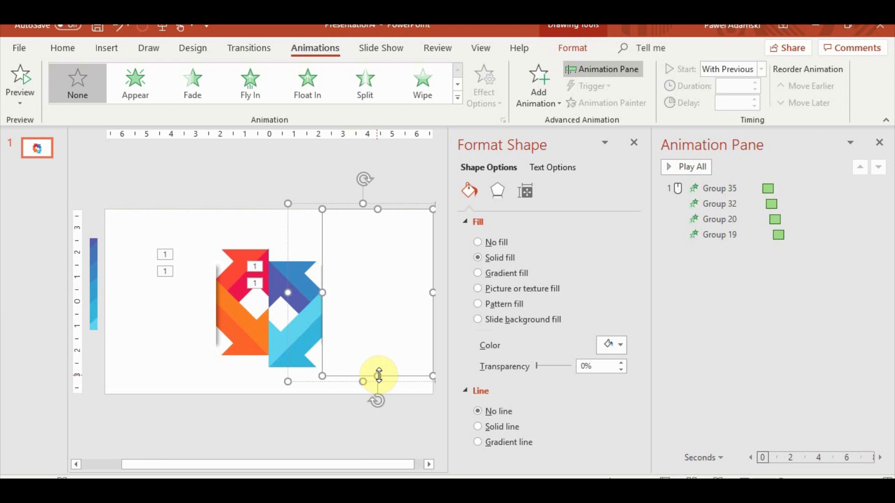
{"action": "left_click_drag", "start_coordinate": [379, 376], "coordinate": [379, 395]}
Step: Stretch the white mask beside the red and orange arrows to the slide's full height and check the slide show
{"action": "left_click", "coordinate": [179, 284]}
{"action": "left_click", "coordinate": [190, 271]}
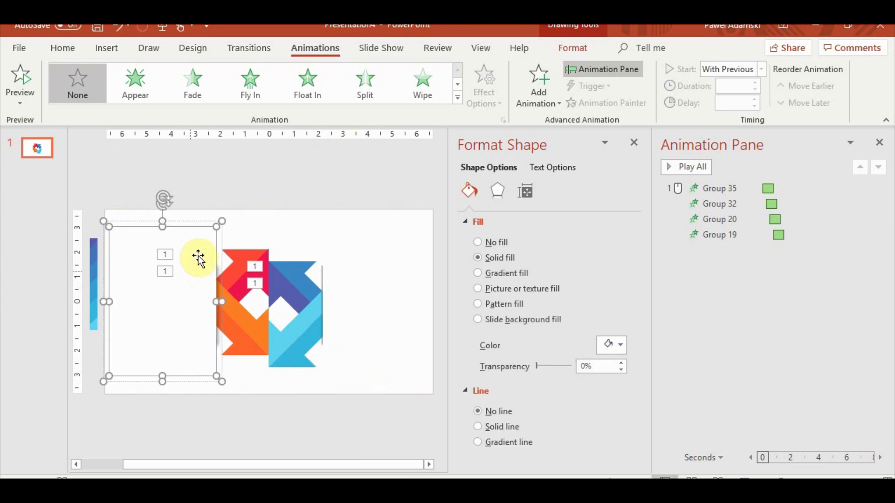
{"action": "left_click_drag", "start_coordinate": [162, 227], "coordinate": [164, 205]}
{"action": "left_click", "coordinate": [167, 291]}
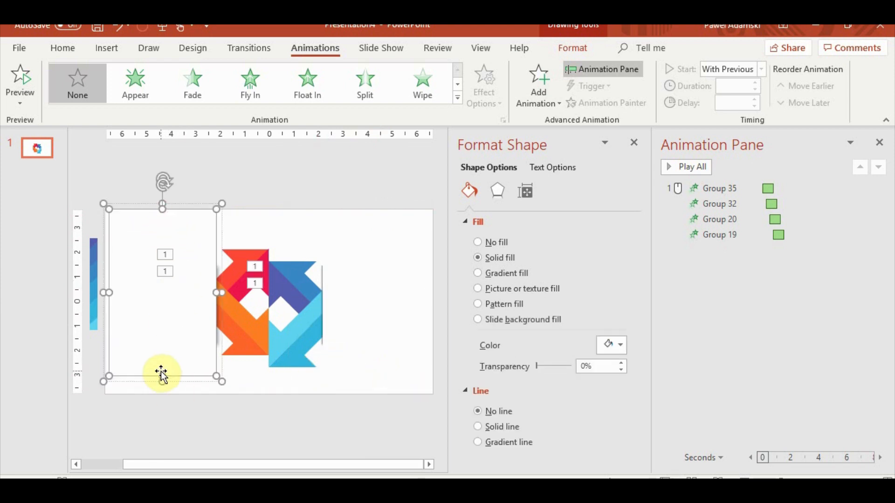
{"action": "left_click_drag", "start_coordinate": [161, 375], "coordinate": [161, 395]}
{"action": "left_click", "coordinate": [252, 419]}
{"action": "left_click", "coordinate": [716, 477]}
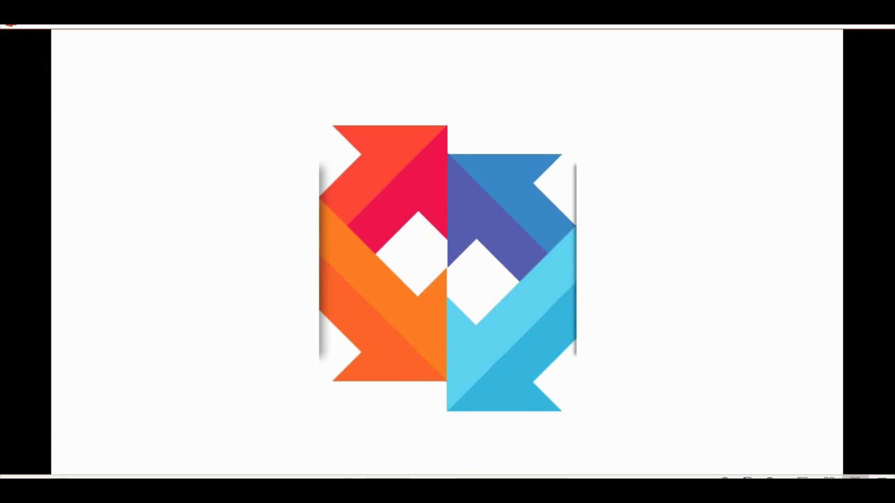
{"action": "key", "text": "Escape"}
Step: Set the duration of all four arrow animations to 1.50 seconds and preview them in the slide show
{"action": "left_click", "coordinate": [716, 189]}
{"action": "left_click", "coordinate": [720, 235], "text": "shift"}
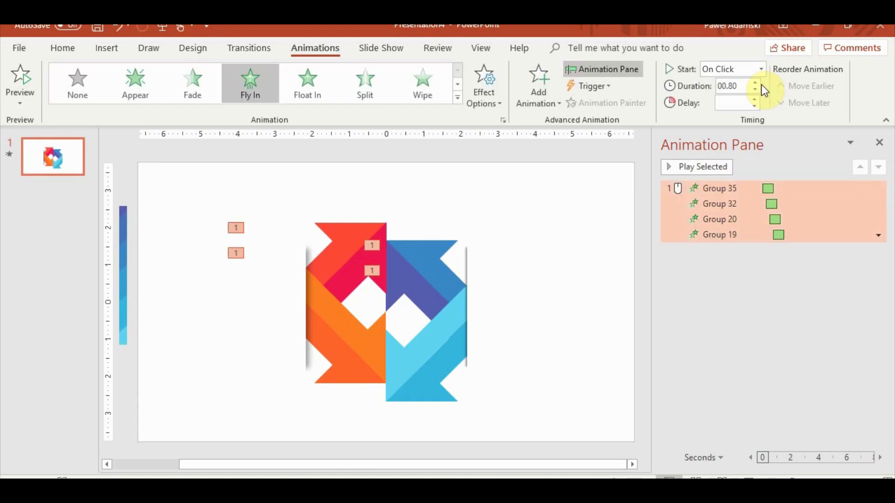
{"action": "left_click", "coordinate": [707, 166]}
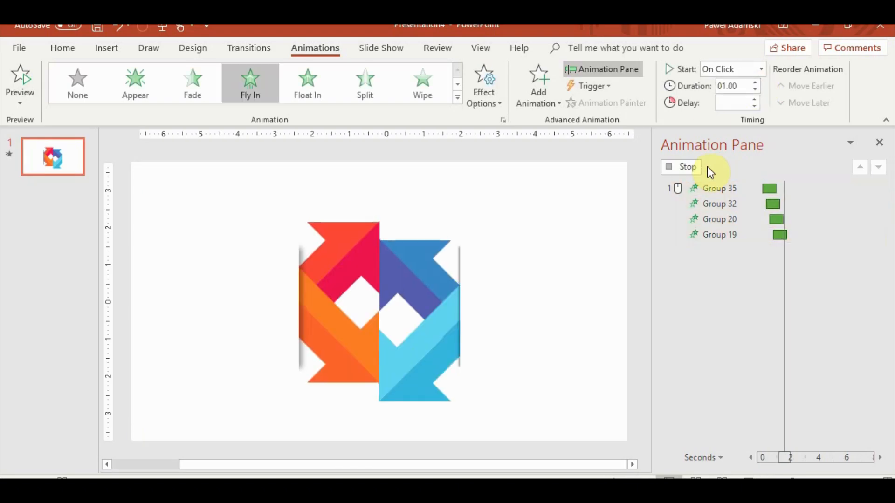
{"action": "double_click", "coordinate": [754, 82]}
{"action": "left_click", "coordinate": [716, 162]}
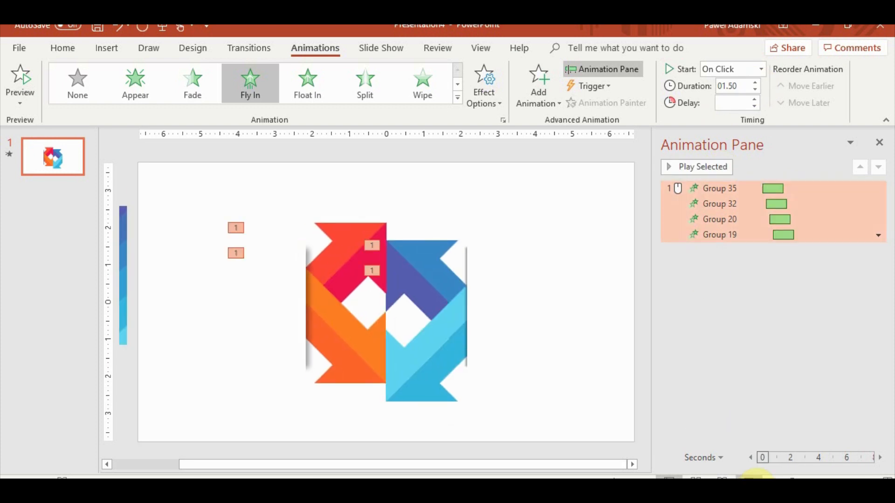
{"action": "left_click", "coordinate": [748, 477]}
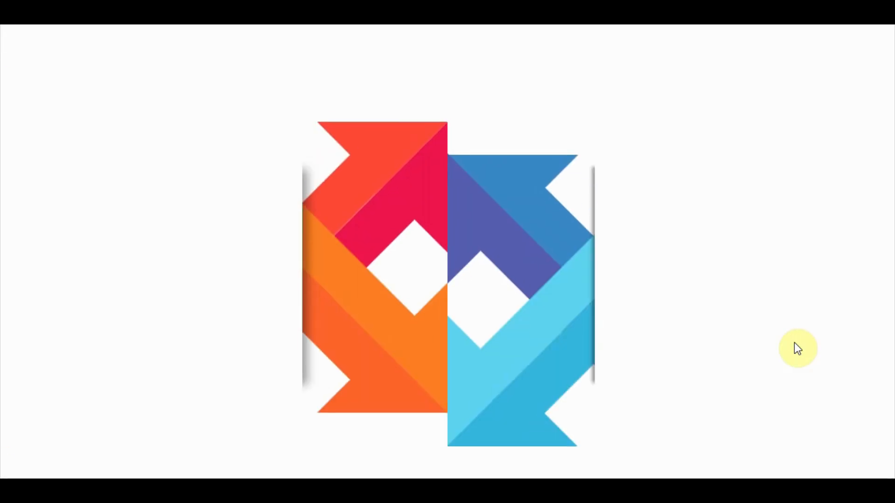
{"action": "key", "text": "Escape"}
Step: Insert a text box in the slide's empty upper area with the text OPTION 01
{"action": "left_click", "coordinate": [414, 443]}
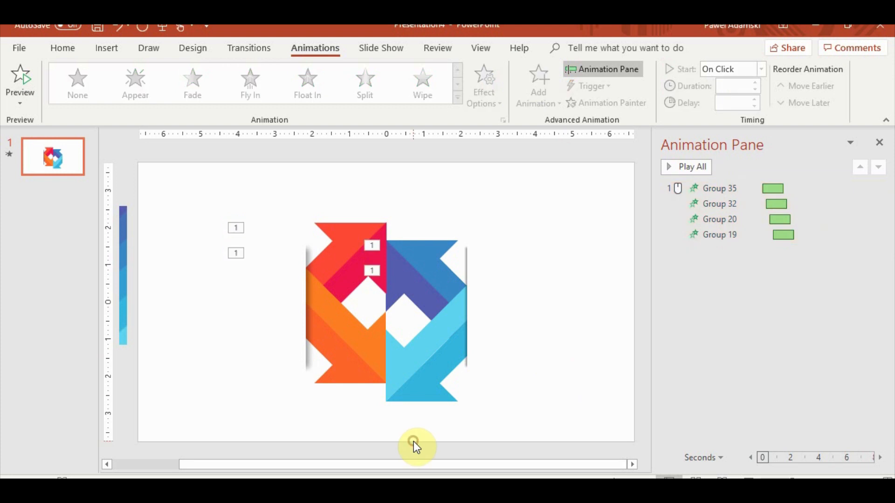
{"action": "left_click", "coordinate": [111, 52]}
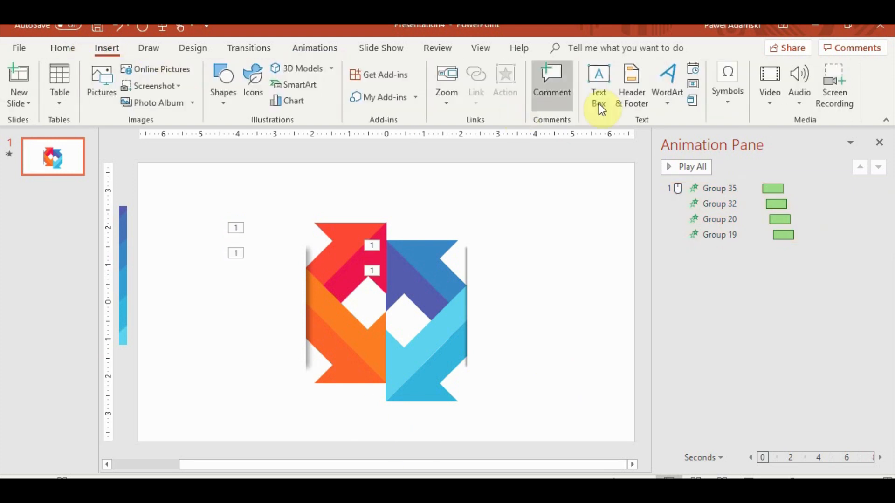
{"action": "left_click", "coordinate": [596, 100]}
{"action": "left_click", "coordinate": [457, 181]}
{"action": "type", "text": "Option"}
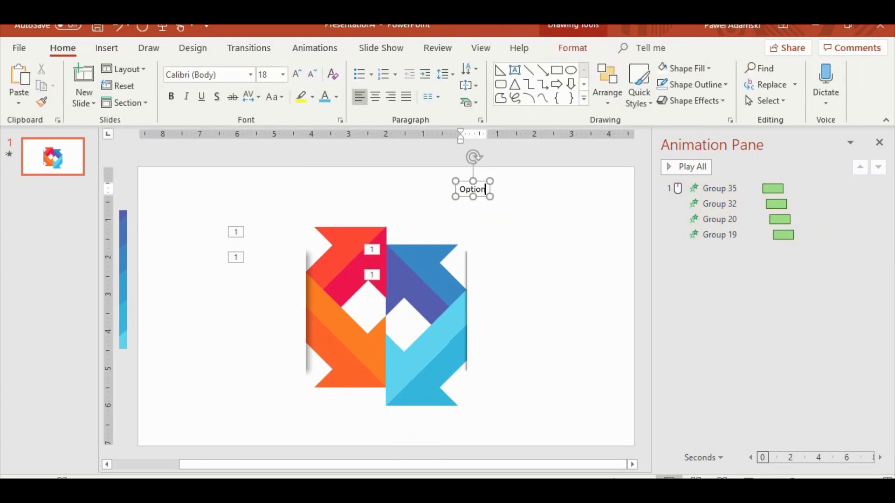
{"action": "key", "text": "BackSpace"}
{"action": "key", "text": "BackSpace"}
{"action": "key", "text": "BackSpace"}
{"action": "key", "text": "BackSpace"}
{"action": "type", "text": "o"}
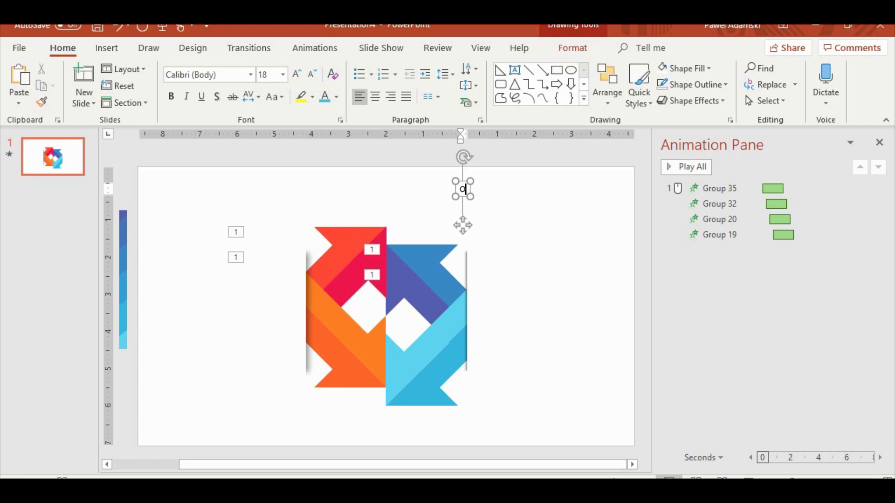
{"action": "key", "text": "BackSpace"}
{"action": "type", "text": "OPTION 01"}
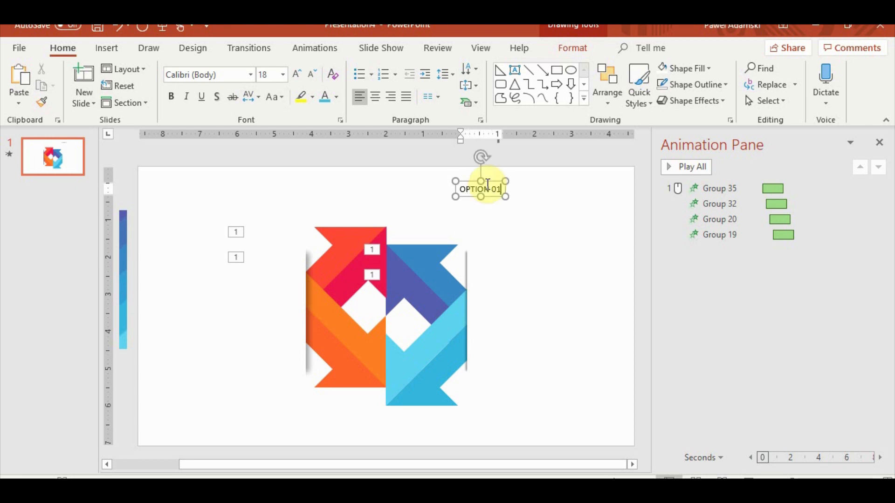
Step: Move the OPTION 01 label above the red arrow and set its font to Lato Heavy
{"action": "left_click_drag", "start_coordinate": [488, 183], "coordinate": [374, 207]}
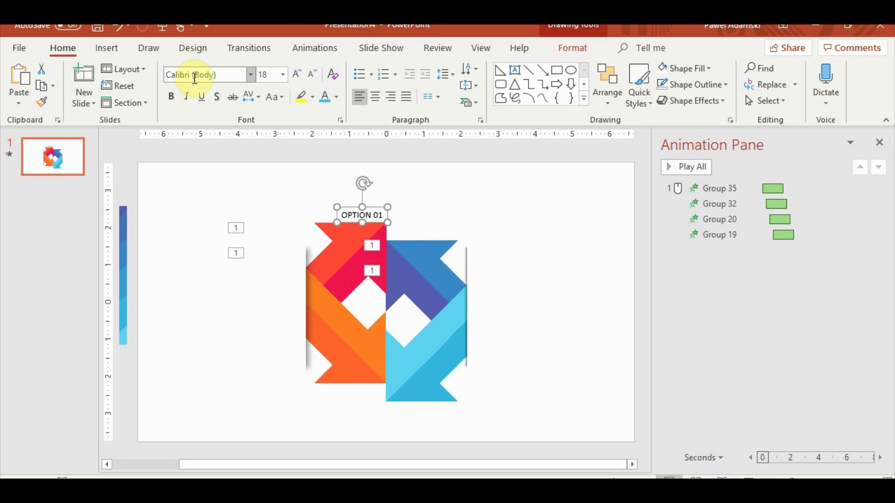
{"action": "left_click", "coordinate": [251, 75]}
{"action": "scroll", "coordinate": [328, 216], "scroll_direction": "down", "scroll_amount": 6}
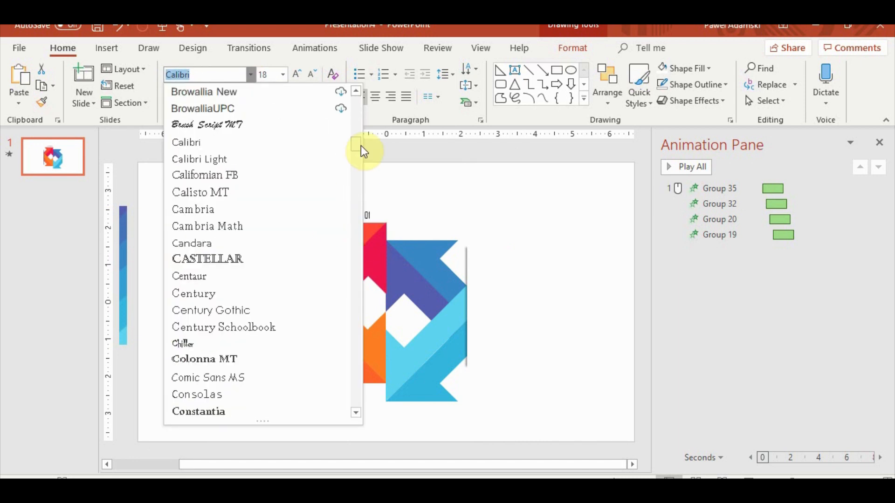
{"action": "left_click_drag", "start_coordinate": [361, 145], "coordinate": [357, 248]}
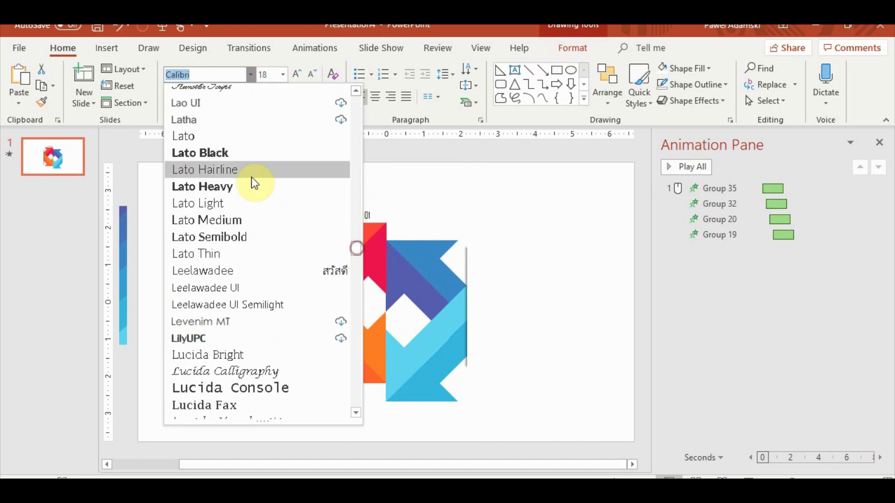
{"action": "left_click", "coordinate": [251, 190]}
Step: Right-align the OPTION 01 text and nudge the label so it sits flush with the red arrow's upper right corner
{"action": "left_click_drag", "start_coordinate": [374, 208], "coordinate": [367, 208]}
{"action": "left_click", "coordinate": [390, 97]}
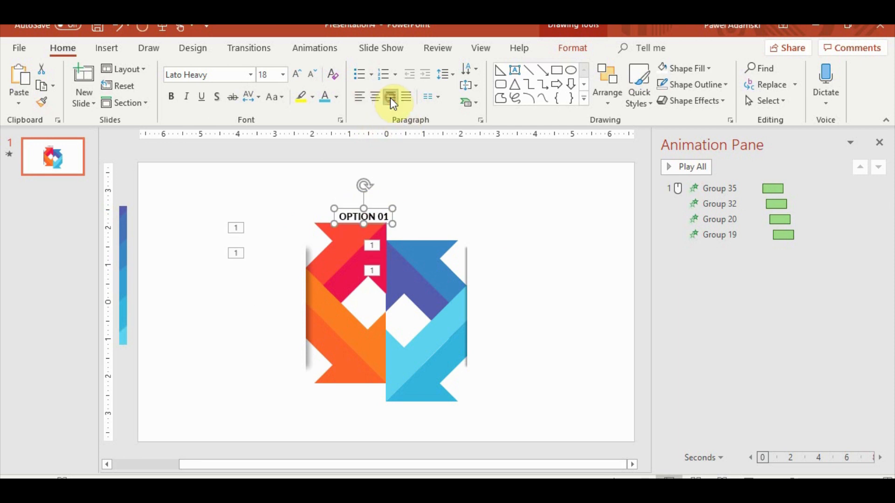
{"action": "key", "text": "ctrl+Left"}
{"action": "key", "text": "ctrl+Left"}
{"action": "key", "text": "ctrl+Left"}
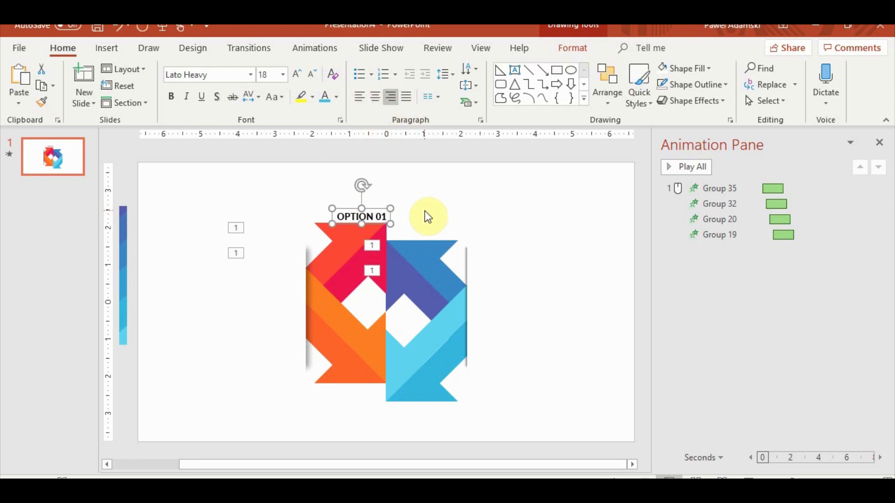
{"action": "key", "text": "ctrl+Up"}
Step: Colour the OPTION 01 text with the light red sampled from the red arrow using the Eyedropper
{"action": "left_click", "coordinate": [336, 99]}
{"action": "left_click", "coordinate": [351, 254]}
{"action": "left_click", "coordinate": [344, 252]}
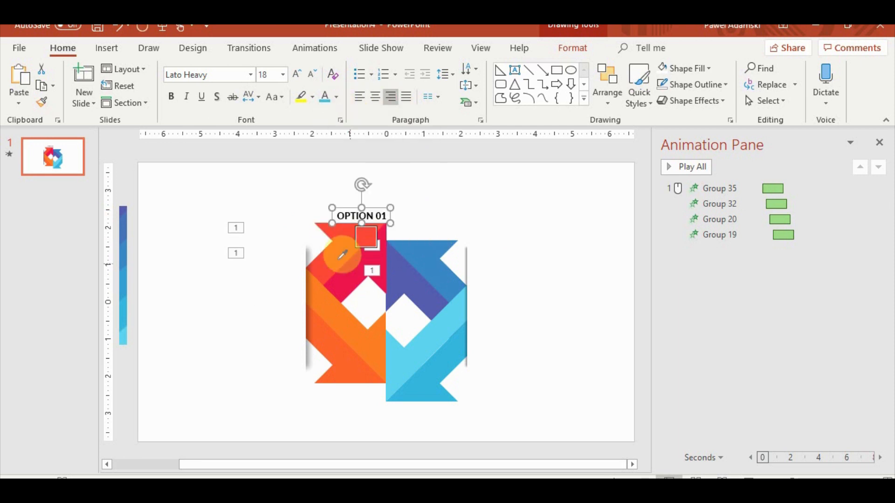
Step: Place a copy of the OPTION 01 label above the blue arrow and change its text to OPTION 02
{"action": "key", "text": "ctrl+v"}
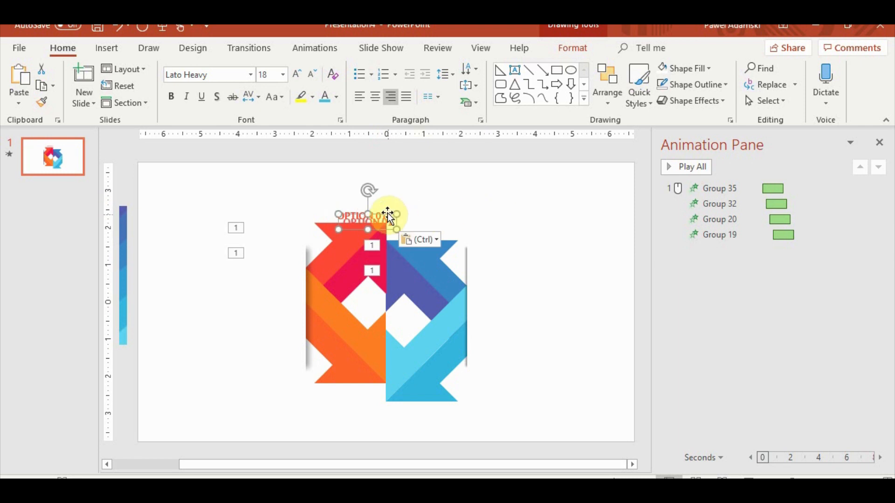
{"action": "left_click_drag", "start_coordinate": [387, 213], "coordinate": [432, 226]}
{"action": "double_click", "coordinate": [436, 236]}
{"action": "type", "text": "02"}
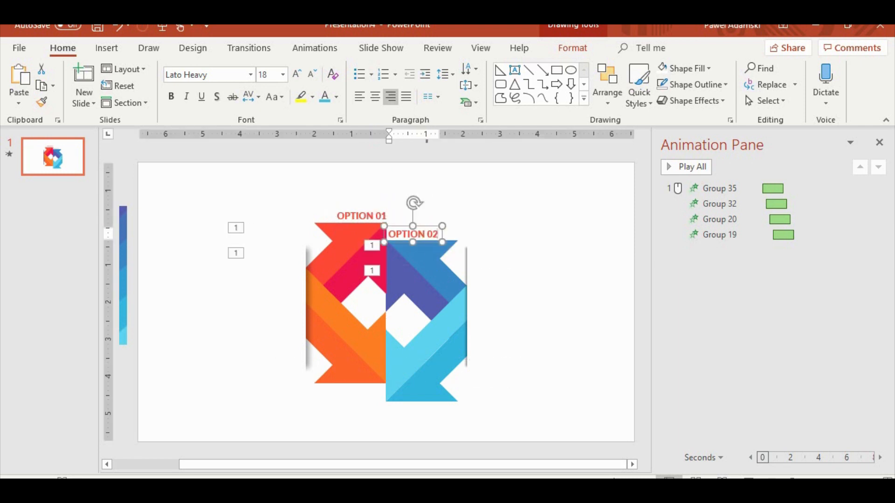
Step: Colour the OPTION 02 text with the blue sampled from the arrow beneath it using the Eyedropper
{"action": "left_click", "coordinate": [427, 226]}
{"action": "left_click", "coordinate": [337, 100]}
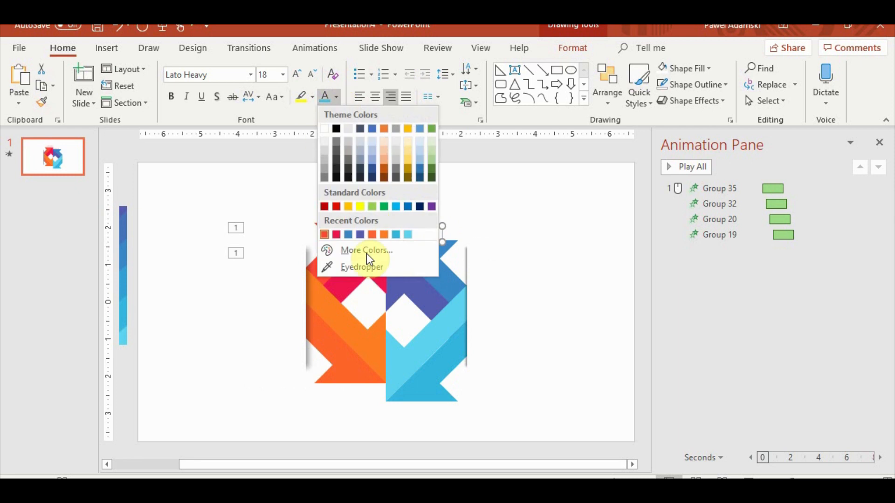
{"action": "left_click", "coordinate": [366, 254]}
{"action": "left_click", "coordinate": [422, 269]}
{"action": "left_click", "coordinate": [451, 187]}
{"action": "key", "text": "Delete"}
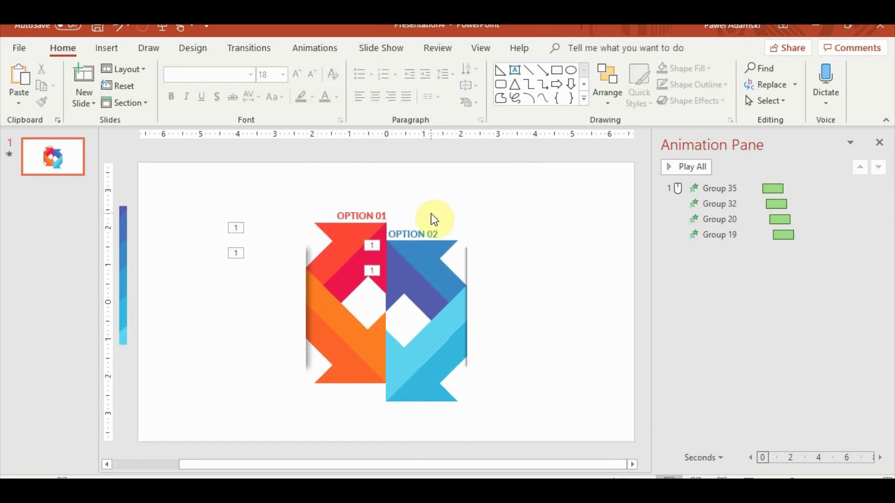
Step: Place a copy of the OPTION 02 label below the orange arrow, reading OPTION 03, and colour it with the arrow's sampled orange
{"action": "left_click", "coordinate": [429, 227]}
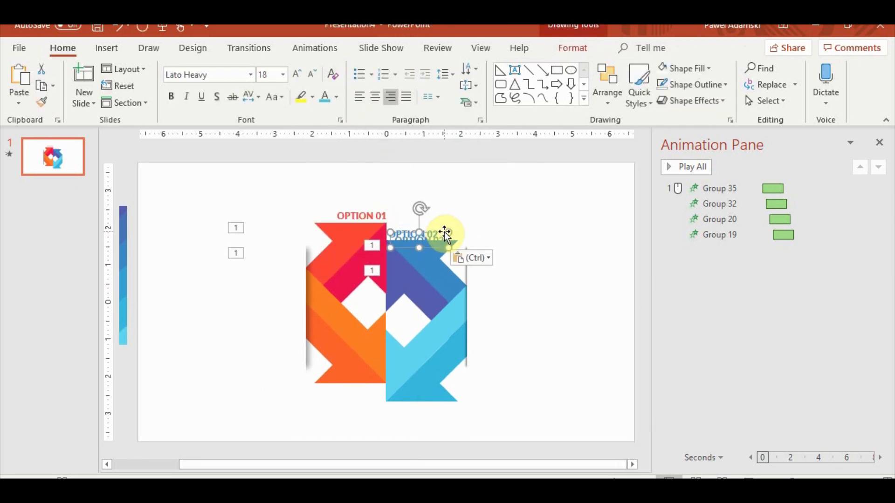
{"action": "left_click_drag", "start_coordinate": [434, 248], "coordinate": [379, 393]}
{"action": "double_click", "coordinate": [377, 391]}
{"action": "type", "text": "03"}
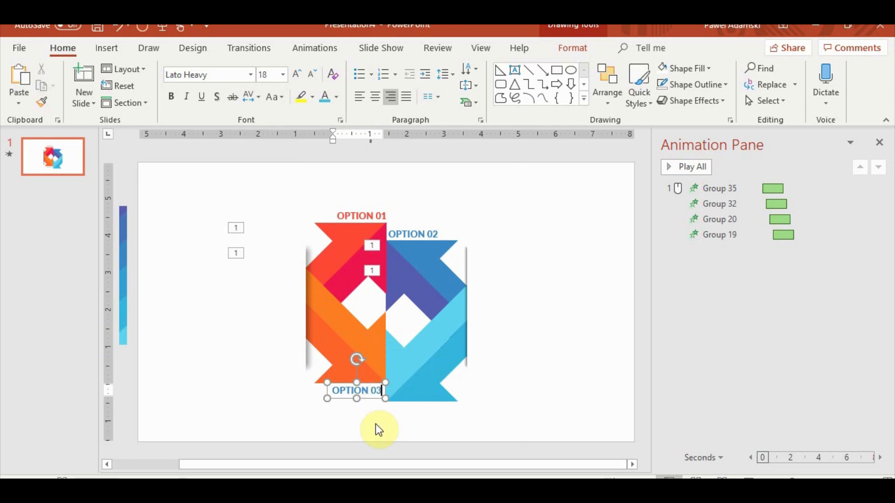
{"action": "left_click", "coordinate": [366, 400]}
{"action": "left_click", "coordinate": [335, 97]}
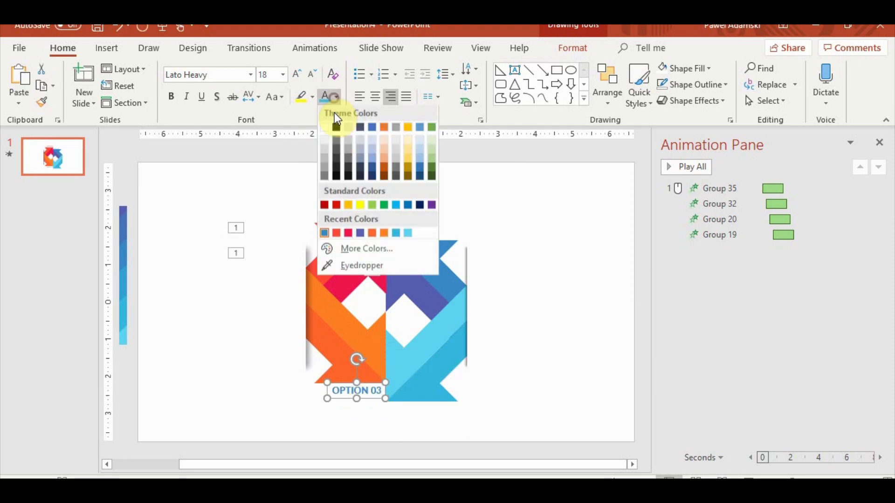
{"action": "left_click", "coordinate": [356, 267]}
{"action": "left_click", "coordinate": [361, 342]}
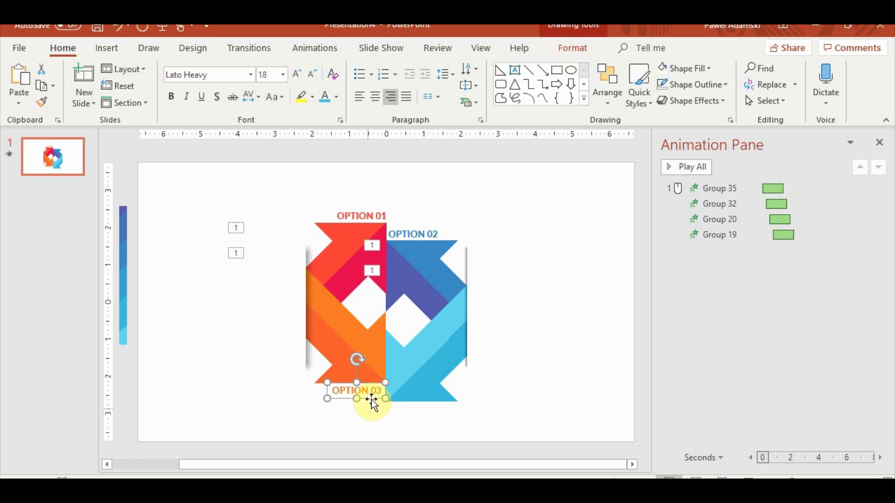
Step: Place a copy of the OPTION 03 label below the light blue arrow, reading OPTION 04, and colour its text light blue
{"action": "left_click_drag", "start_coordinate": [371, 396], "coordinate": [426, 416]}
{"action": "left_click", "coordinate": [440, 408]}
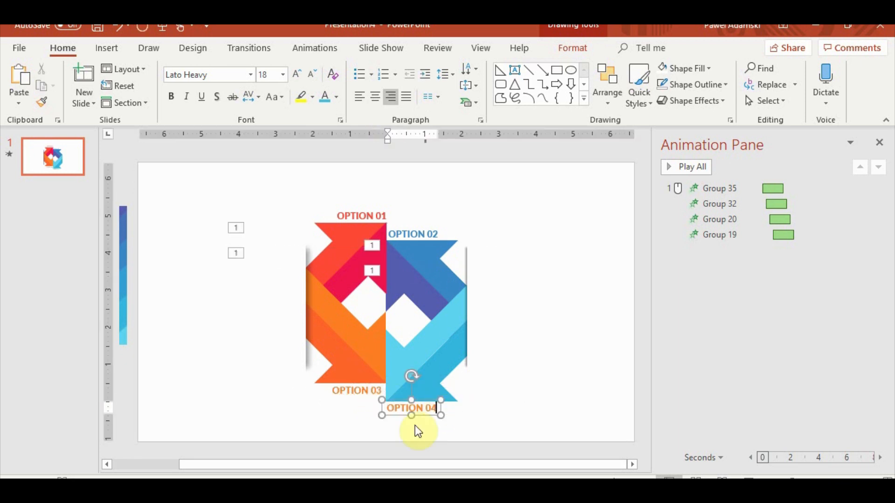
{"action": "left_click", "coordinate": [423, 414]}
{"action": "left_click", "coordinate": [335, 97]}
{"action": "left_click", "coordinate": [335, 98]}
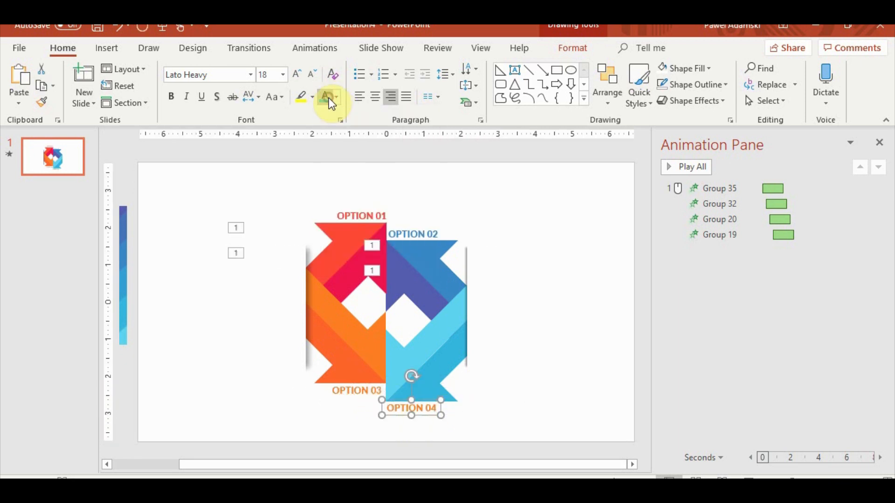
{"action": "left_click", "coordinate": [327, 98]}
{"action": "left_click", "coordinate": [538, 216]}
Step: Animate the OPTION 01 label with Fly In From Top, starting With Previous after a 0.75 second delay
{"action": "left_click", "coordinate": [378, 211]}
{"action": "left_click", "coordinate": [302, 52]}
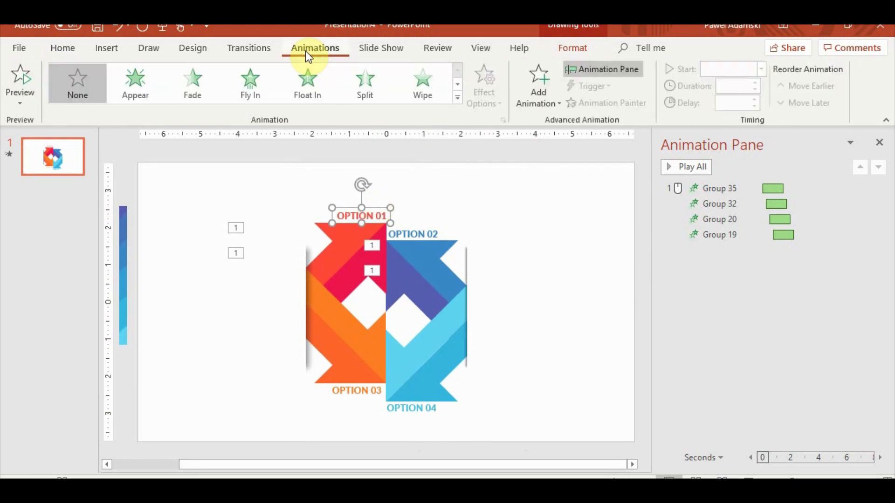
{"action": "left_click", "coordinate": [239, 88]}
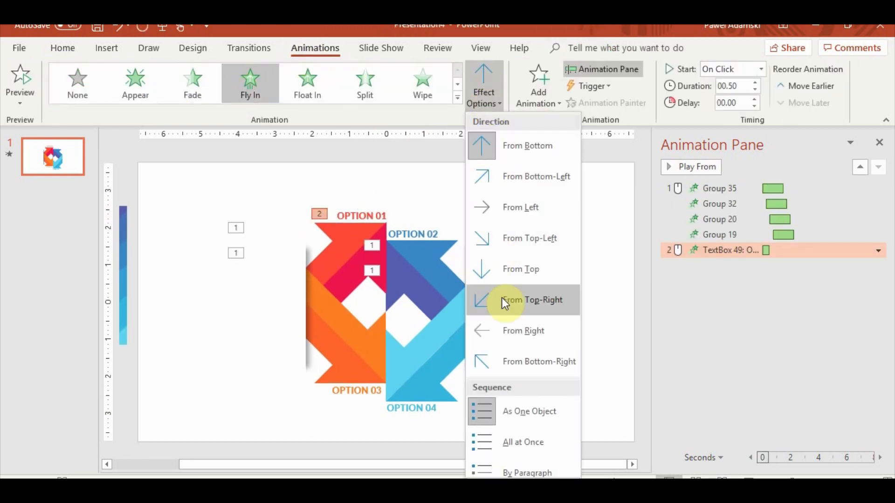
{"action": "left_click", "coordinate": [507, 278]}
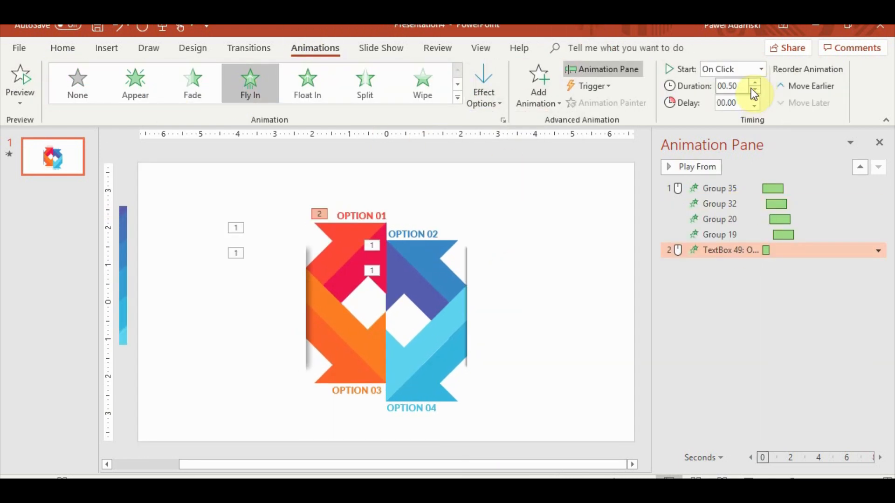
{"action": "left_click", "coordinate": [760, 69]}
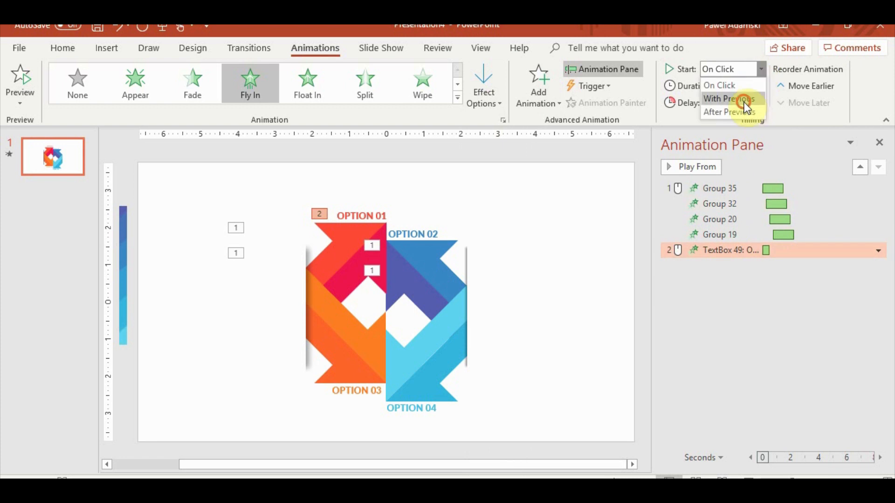
{"action": "left_click", "coordinate": [743, 100]}
{"action": "left_click", "coordinate": [753, 99]}
{"action": "left_click", "coordinate": [754, 100]}
{"action": "left_click", "coordinate": [754, 99]}
Step: Give the OPTION 01 label's Fly In a smooth start and a 1.50 second duration, and preview it
{"action": "left_click", "coordinate": [878, 250]}
{"action": "left_click", "coordinate": [815, 316]}
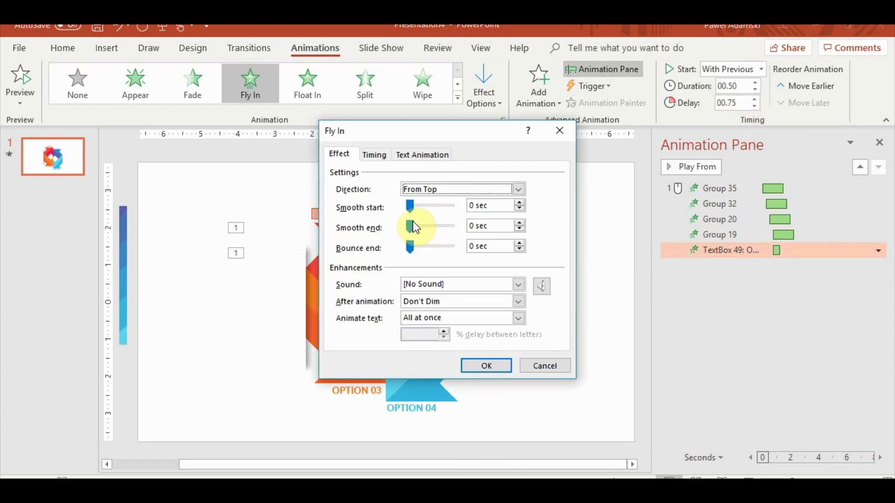
{"action": "key", "text": "Return"}
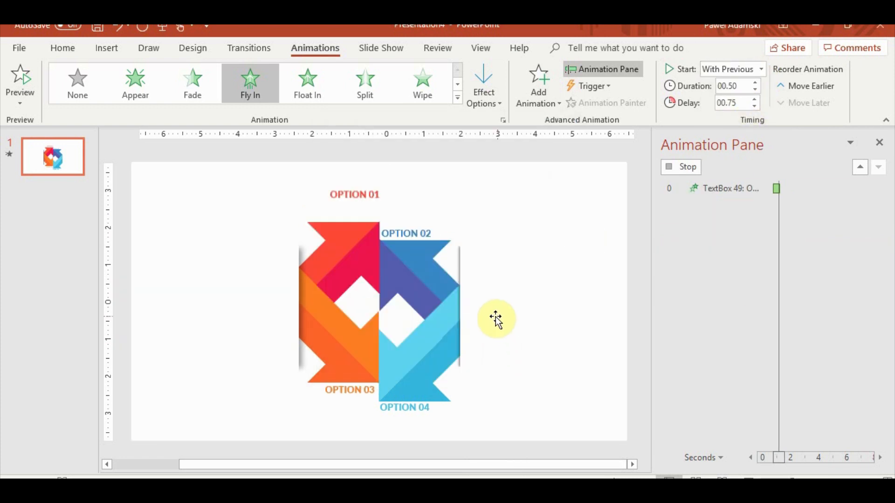
{"action": "left_click", "coordinate": [755, 82]}
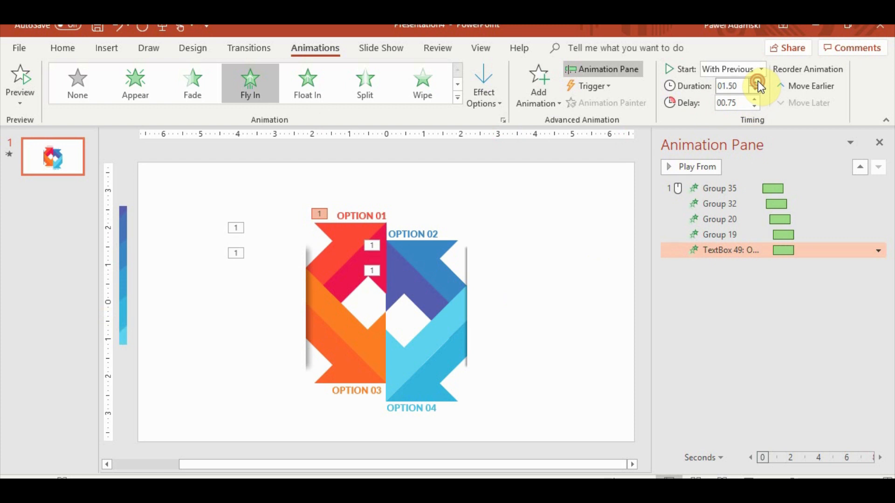
{"action": "left_click", "coordinate": [700, 169]}
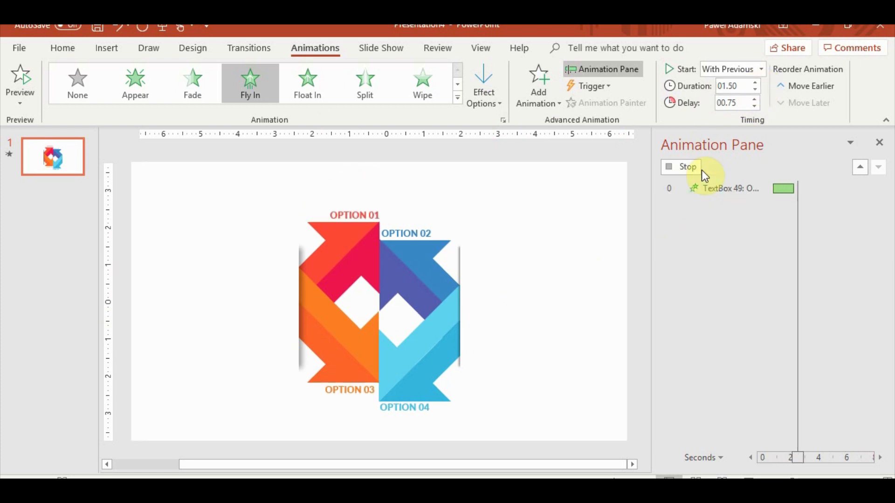
Step: Revise the smoothing settings in the effect options of the OPTION 01 label's Fly In animation
{"action": "right_click", "coordinate": [729, 250]}
{"action": "left_click", "coordinate": [786, 318]}
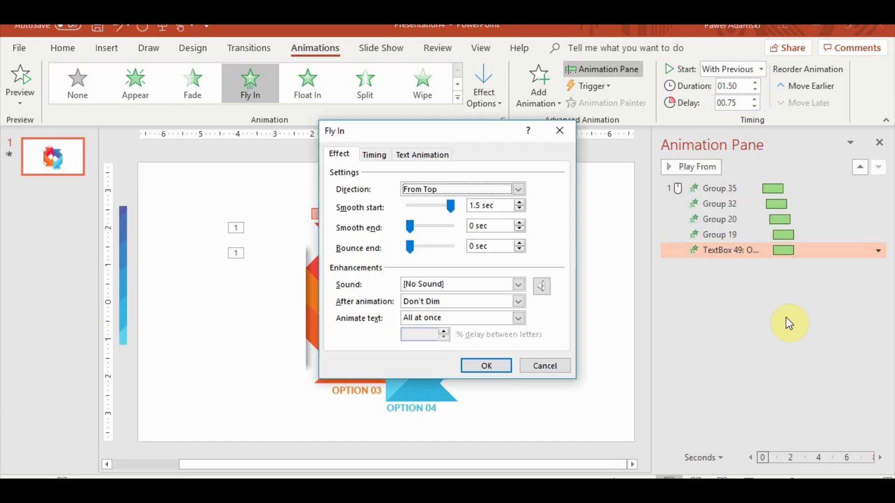
{"action": "left_click", "coordinate": [485, 365]}
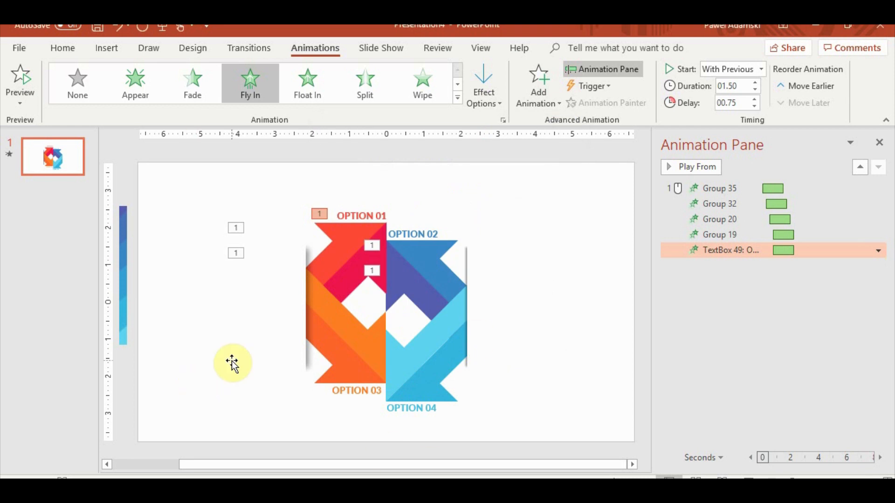
{"action": "right_click", "coordinate": [725, 250]}
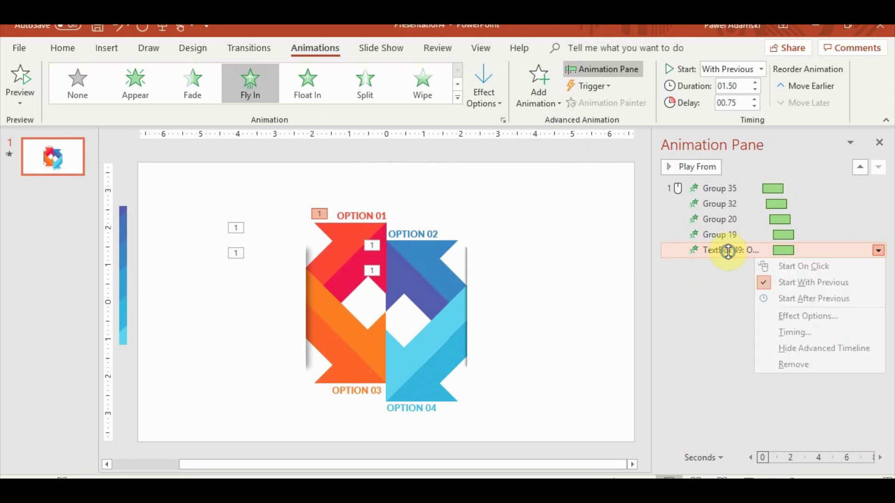
{"action": "left_click", "coordinate": [776, 317]}
{"action": "left_click", "coordinate": [489, 365]}
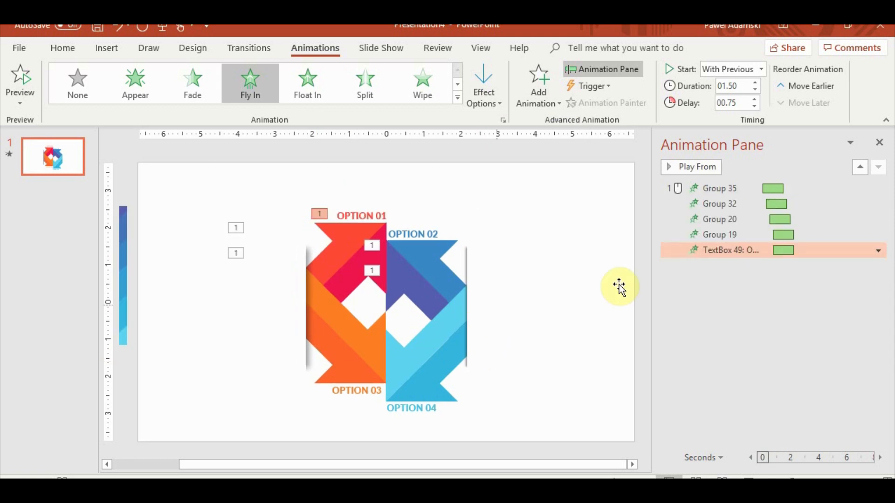
Step: Move the OPTION 01 label's animation directly after Group 35 in the animation order and set its delay to 0.25 seconds
{"action": "left_click", "coordinate": [731, 250]}
{"action": "left_click_drag", "start_coordinate": [726, 220], "coordinate": [730, 196]}
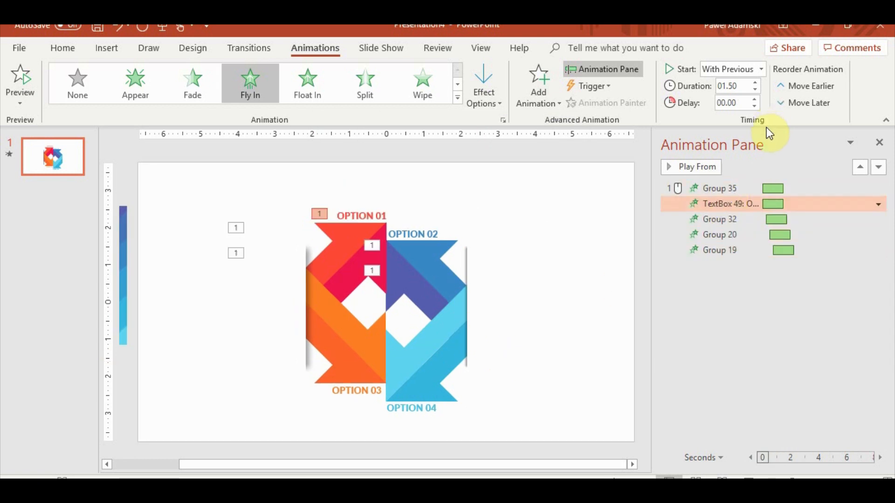
{"action": "left_click", "coordinate": [757, 99]}
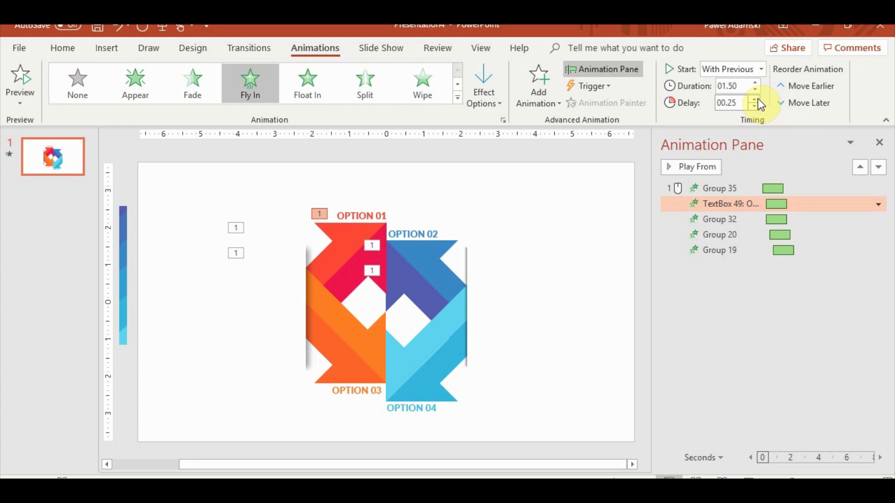
Step: Copy the OPTION 01 label's animation to the OPTION 02 label, ordered directly after Group 20 with a 0.50 second delay
{"action": "left_click", "coordinate": [375, 216]}
{"action": "left_click", "coordinate": [594, 102]}
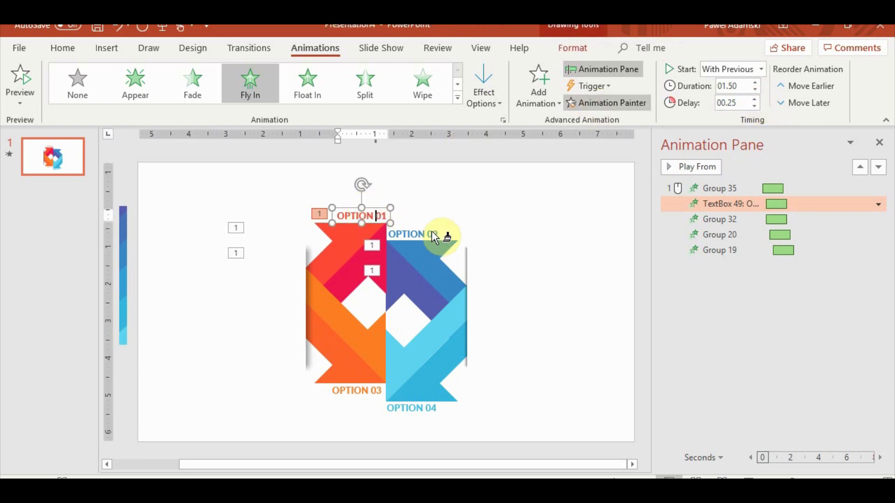
{"action": "left_click", "coordinate": [419, 233]}
{"action": "mouse_move", "coordinate": [729, 268]}
{"action": "left_mouse_down"}
{"action": "mouse_move", "coordinate": [733, 231]}
{"action": "mouse_move", "coordinate": [744, 255]}
{"action": "left_mouse_up"}
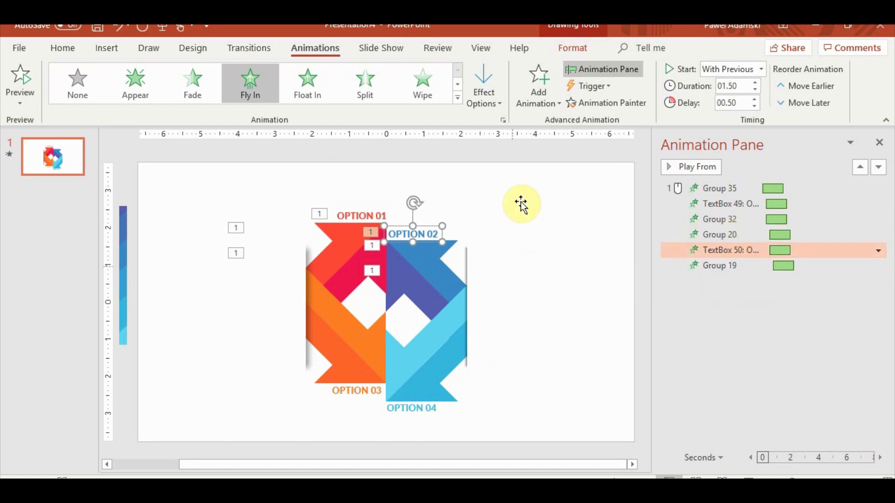
Step: Apply the same Fly In animation to the OPTION 03 label with a 0.75 second delay, and preview the sequence from Group 35
{"action": "left_click", "coordinate": [357, 396]}
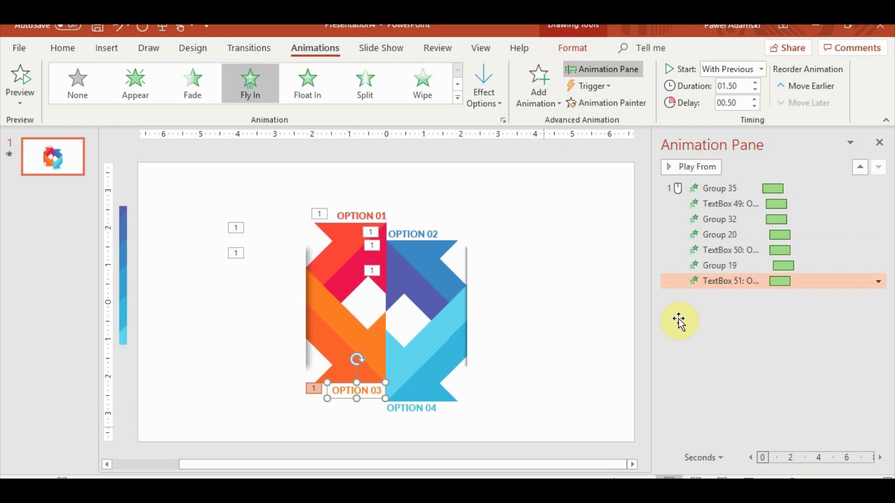
{"action": "left_click_drag", "start_coordinate": [740, 280], "coordinate": [739, 279]}
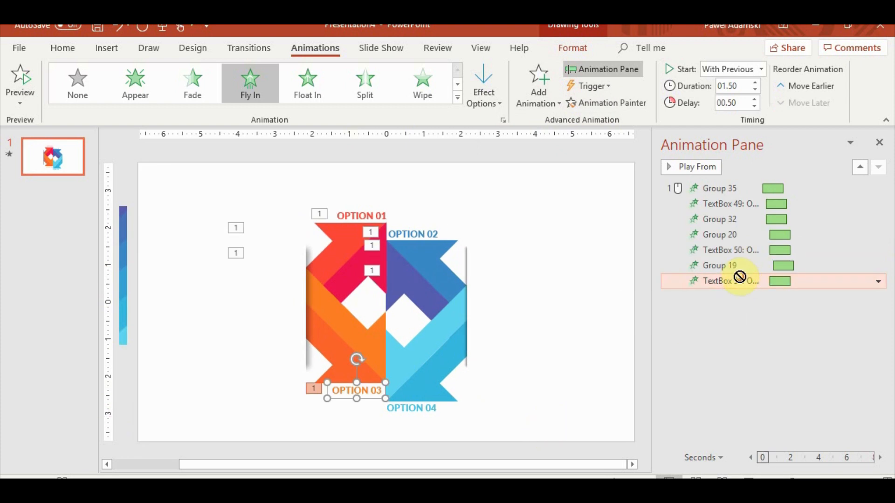
{"action": "left_click", "coordinate": [760, 69]}
{"action": "left_click", "coordinate": [751, 100]}
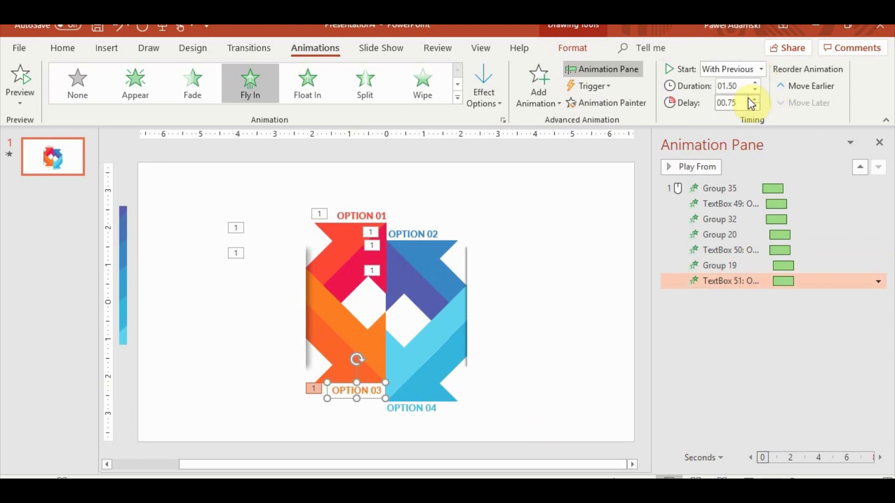
{"action": "left_click", "coordinate": [718, 189]}
{"action": "left_click", "coordinate": [706, 166]}
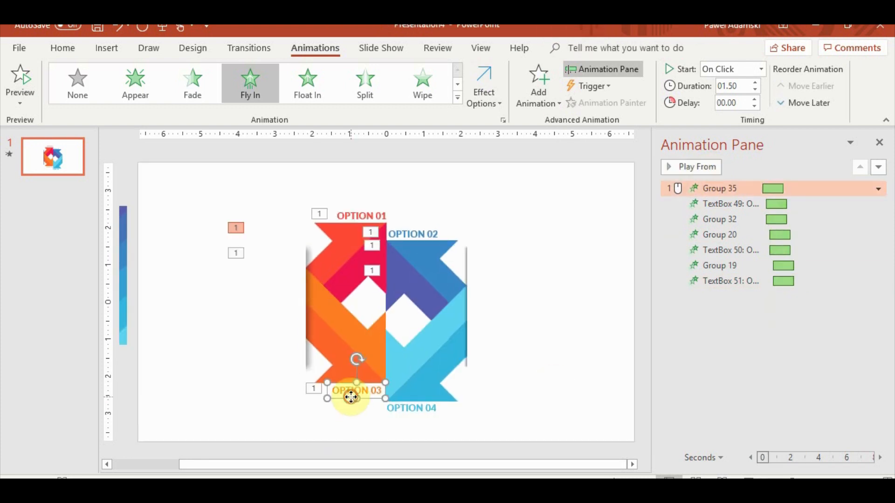
Step: Copy the OPTION 03 label's animation to the OPTION 04 label and set its delay to 1.00 second
{"action": "left_click", "coordinate": [350, 391]}
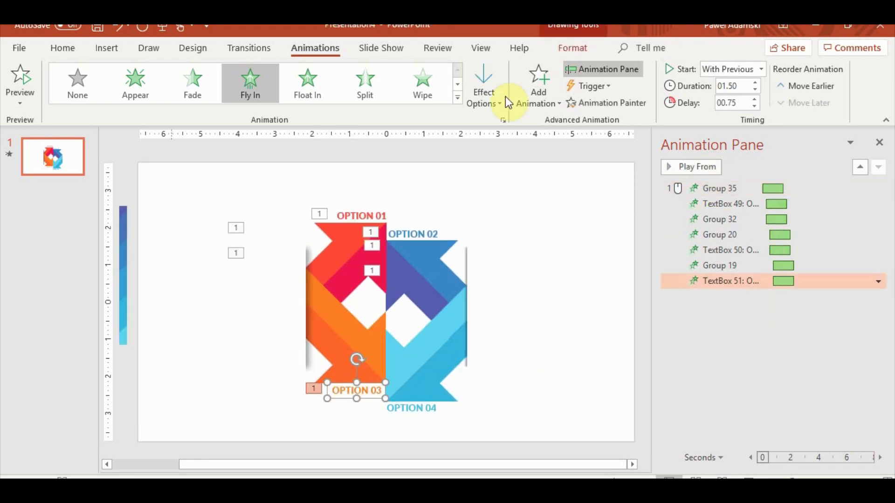
{"action": "left_click", "coordinate": [638, 105]}
{"action": "left_click", "coordinate": [411, 409]}
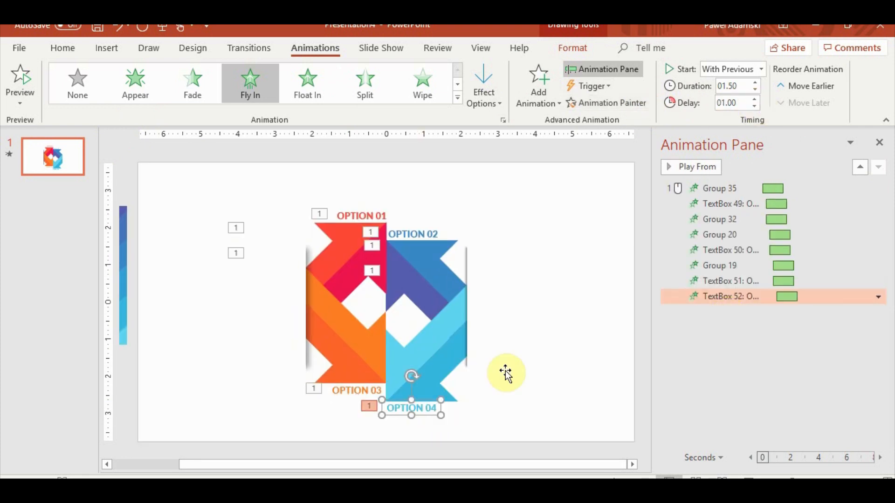
Step: Play the slide as a slide show to check the combined arrow and label animations, and return to editing
{"action": "left_click", "coordinate": [245, 394]}
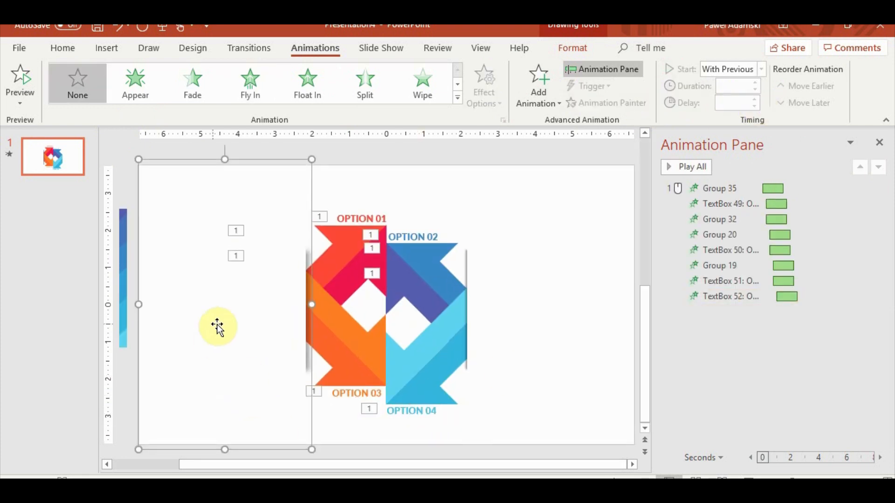
{"action": "left_click", "coordinate": [630, 403]}
{"action": "left_click", "coordinate": [748, 475]}
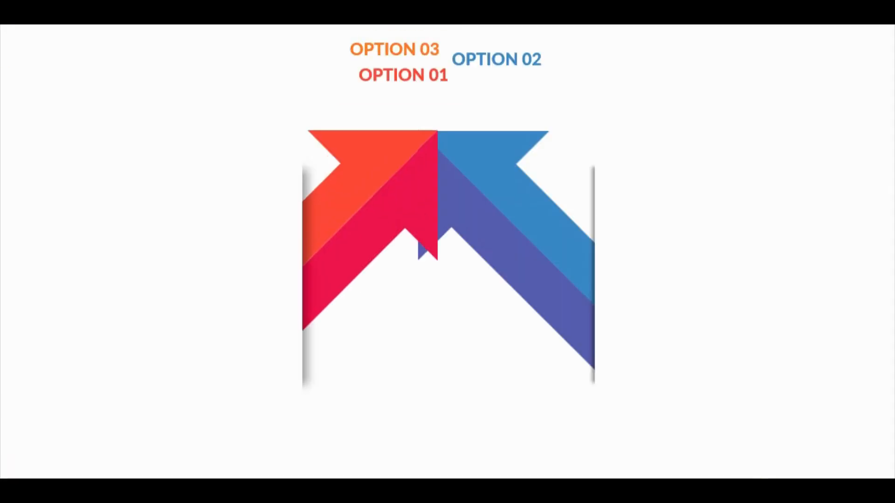
{"action": "key", "text": "Left"}
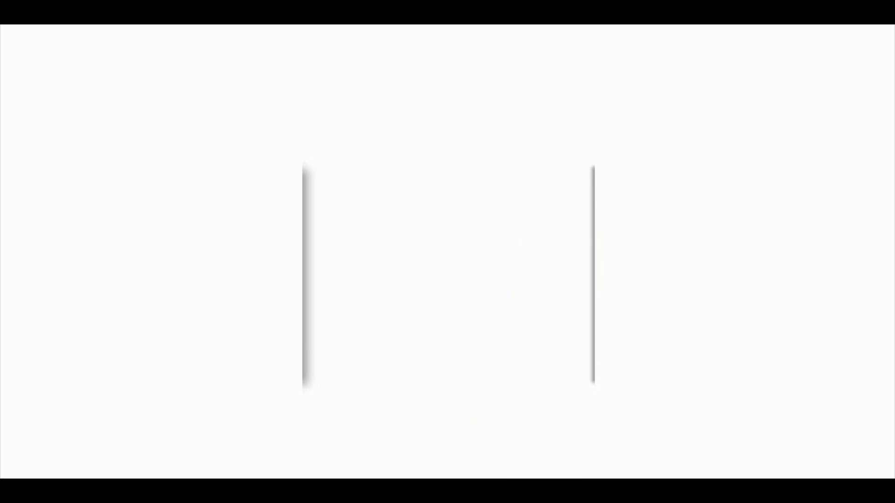
{"action": "key", "text": "Escape"}
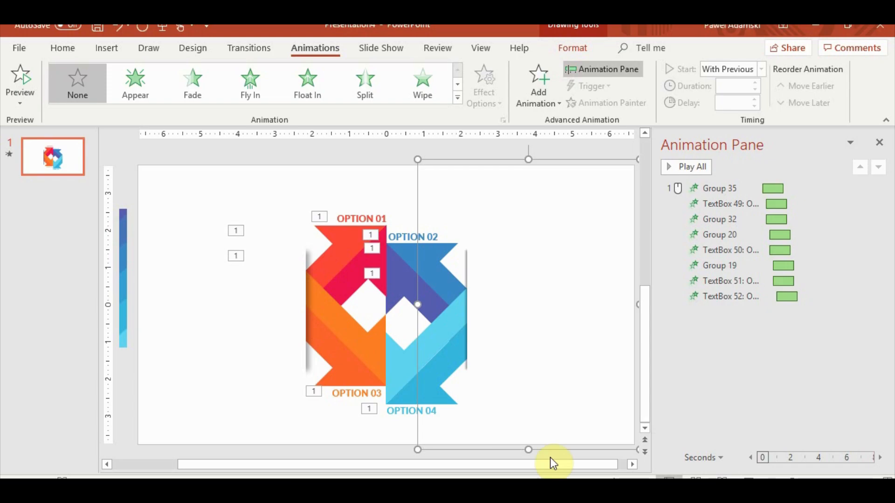